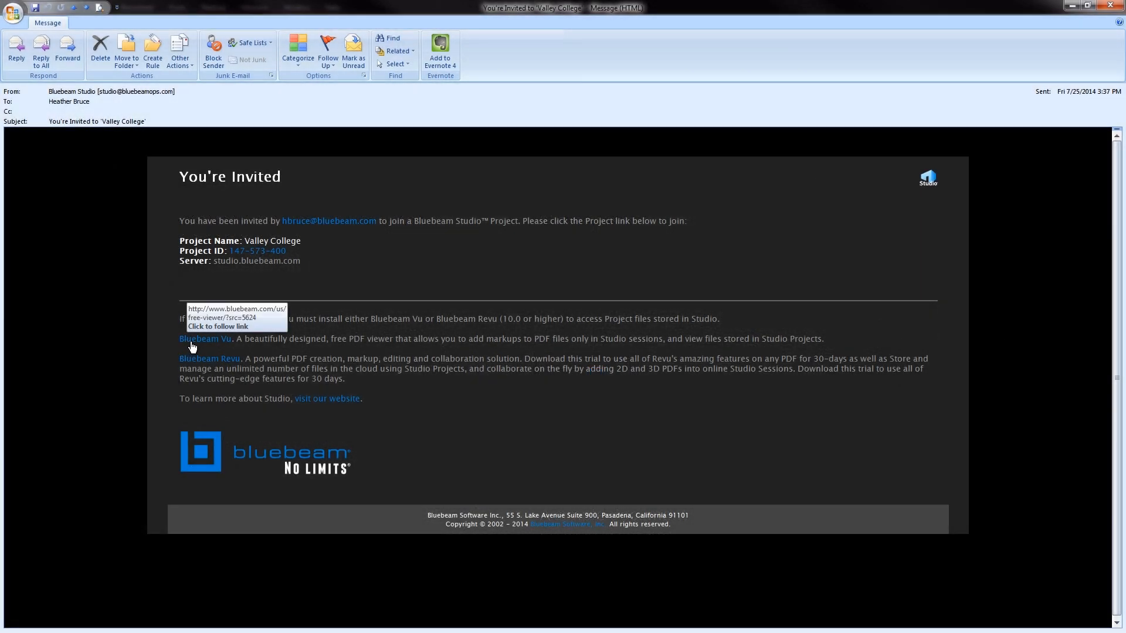
# Follow the invitation's project link and let the Valley College project launch in Bluebeam Vu
pyautogui.click(191, 345)
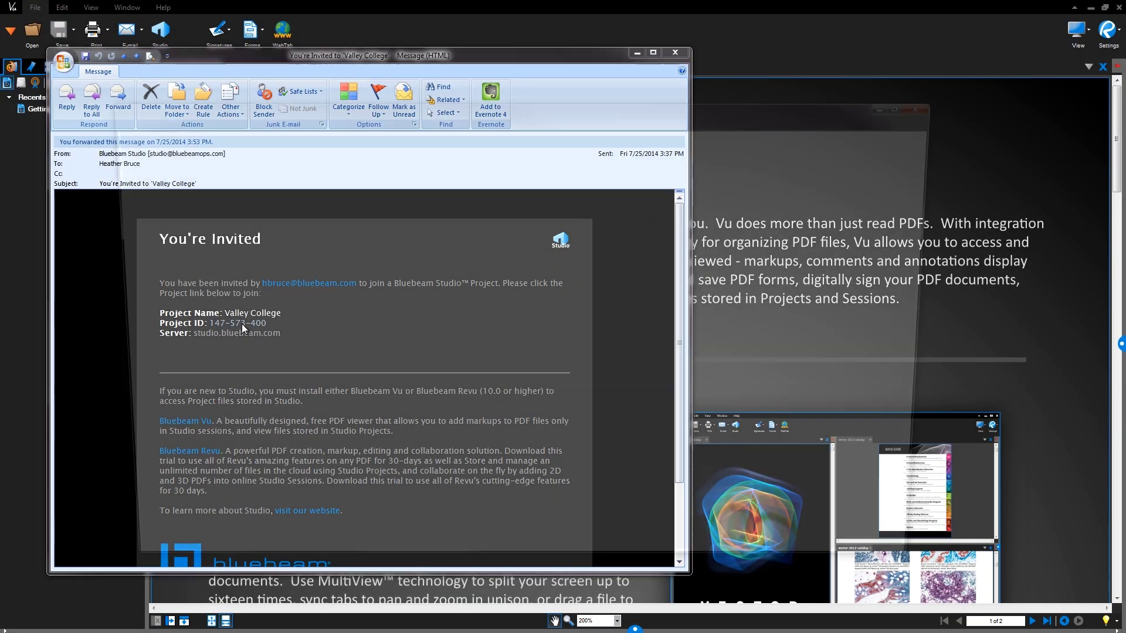
pyautogui.click(242, 324)
pyautogui.click(511, 313)
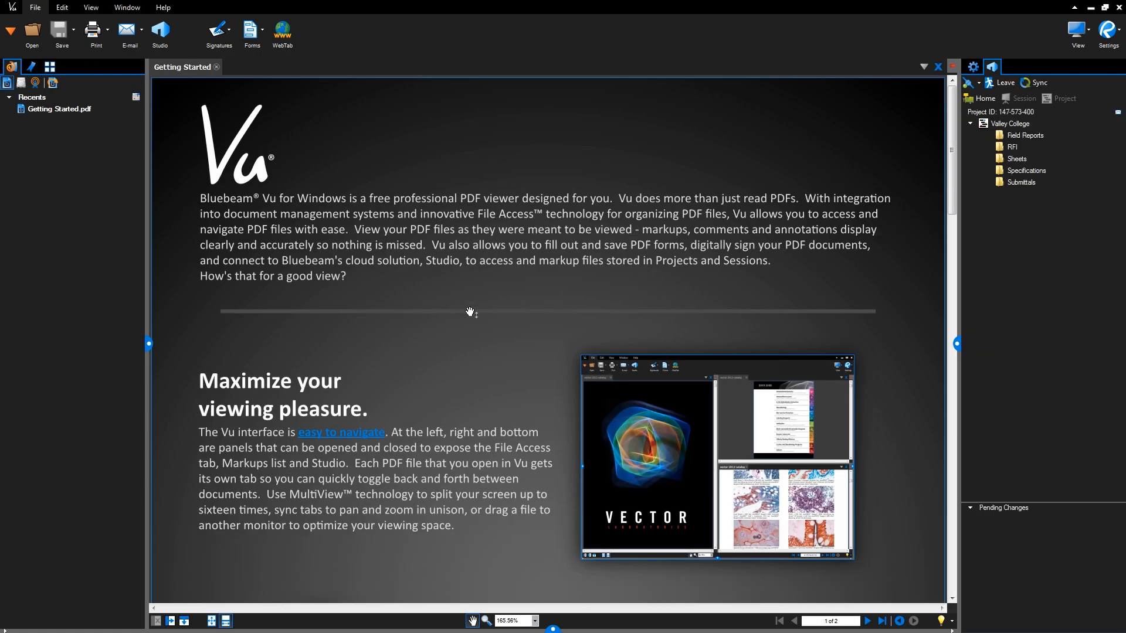
# Open A 000_TITLE SHEET from the Sheets folder and check it out for editing
pyautogui.doubleClick(1011, 158)
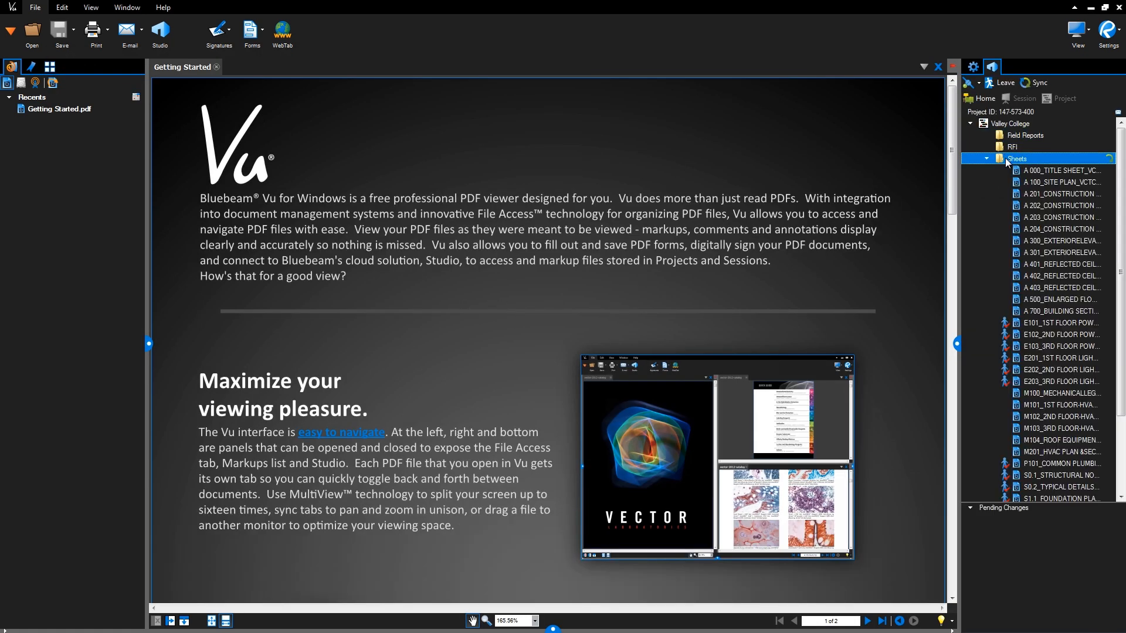
pyautogui.doubleClick(1020, 171)
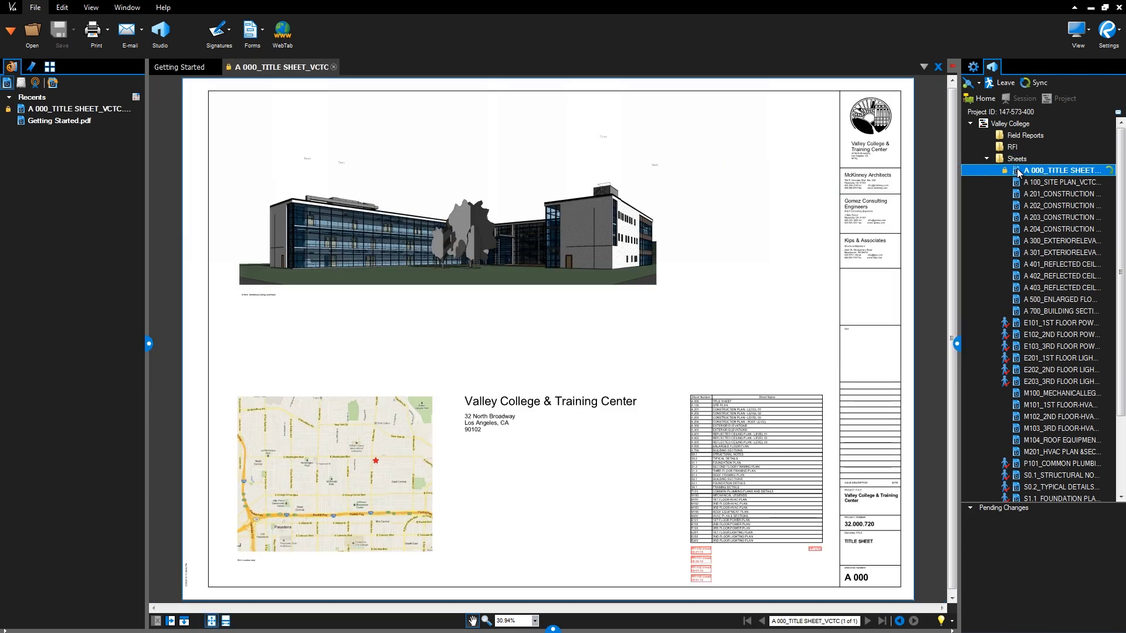
pyautogui.rightClick(1018, 171)
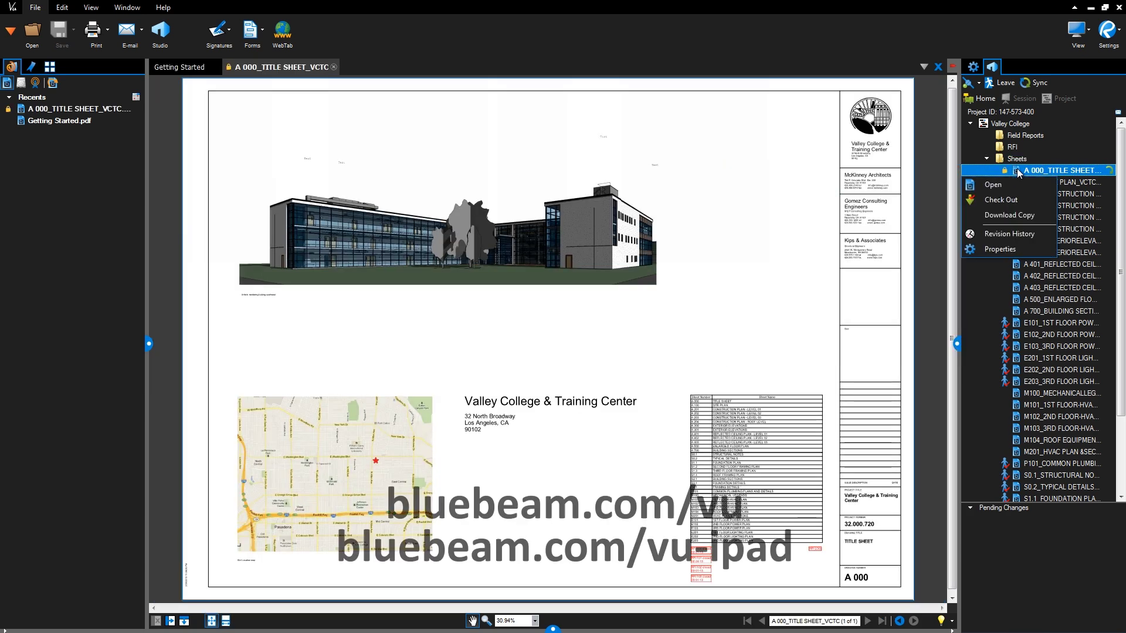
pyautogui.click(1014, 202)
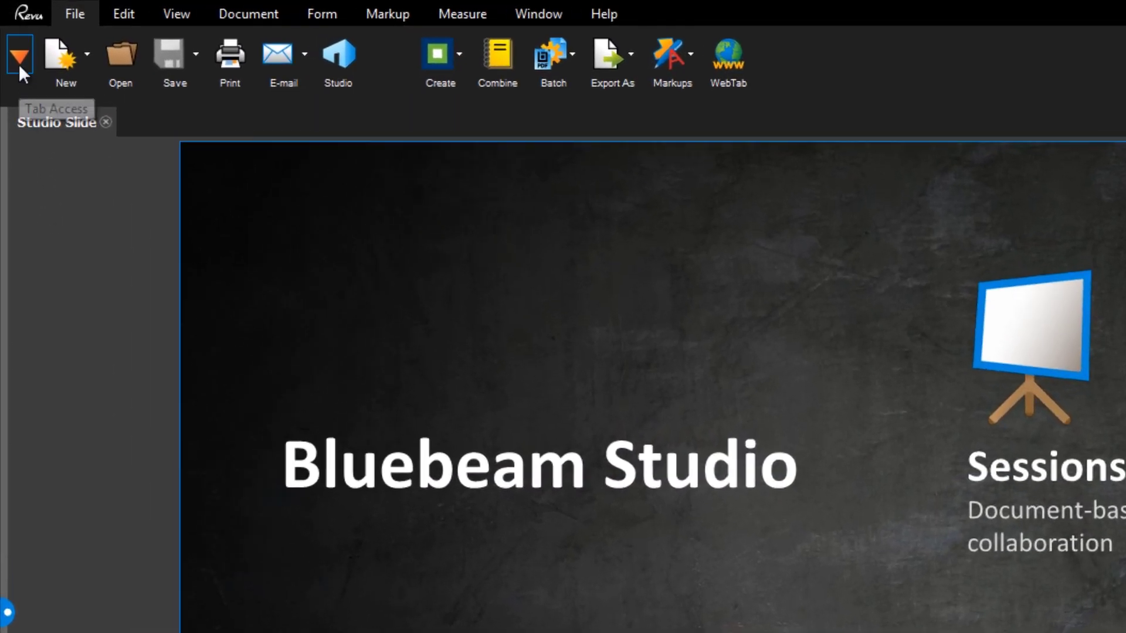
# Bring up the Studio side panel after dismissing the panel list
pyautogui.click(19, 65)
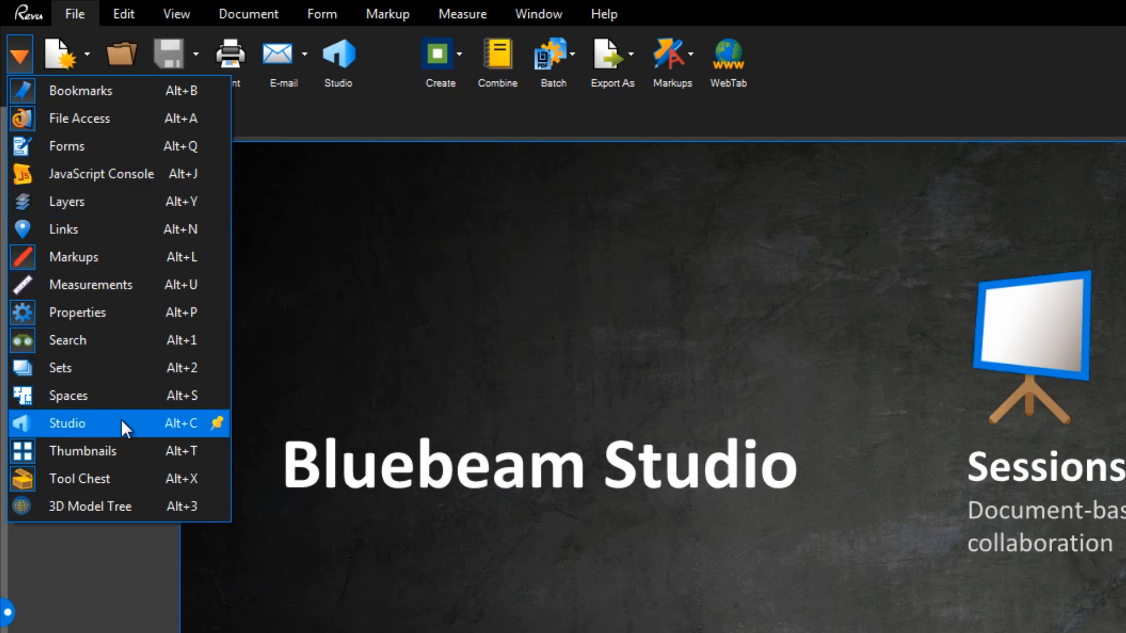
pyautogui.press('Escape')
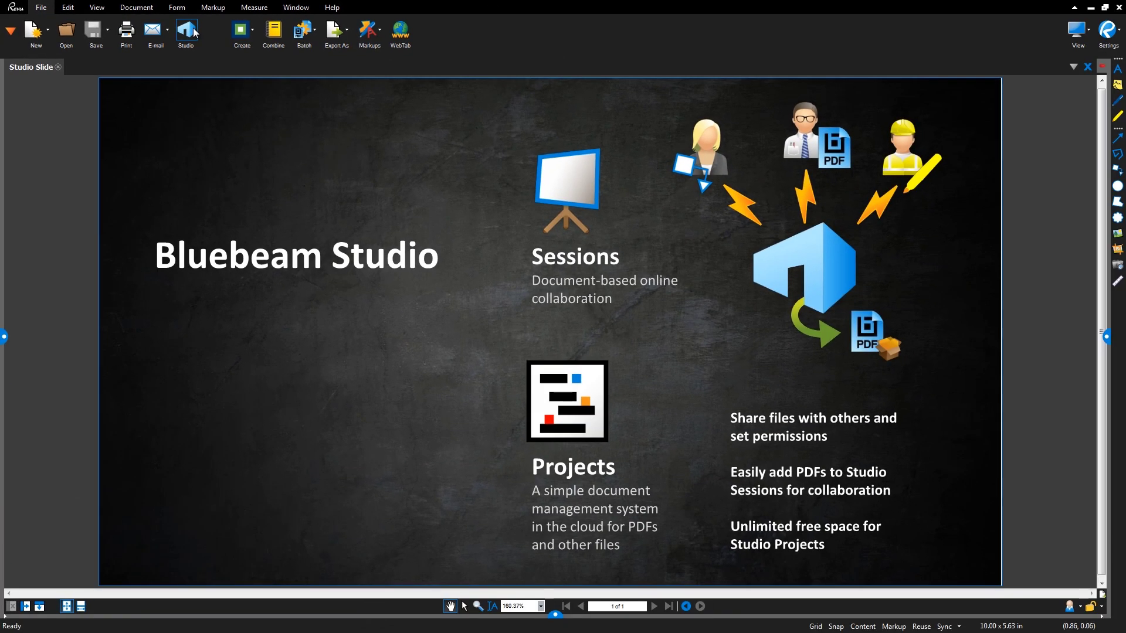
pyautogui.click(189, 31)
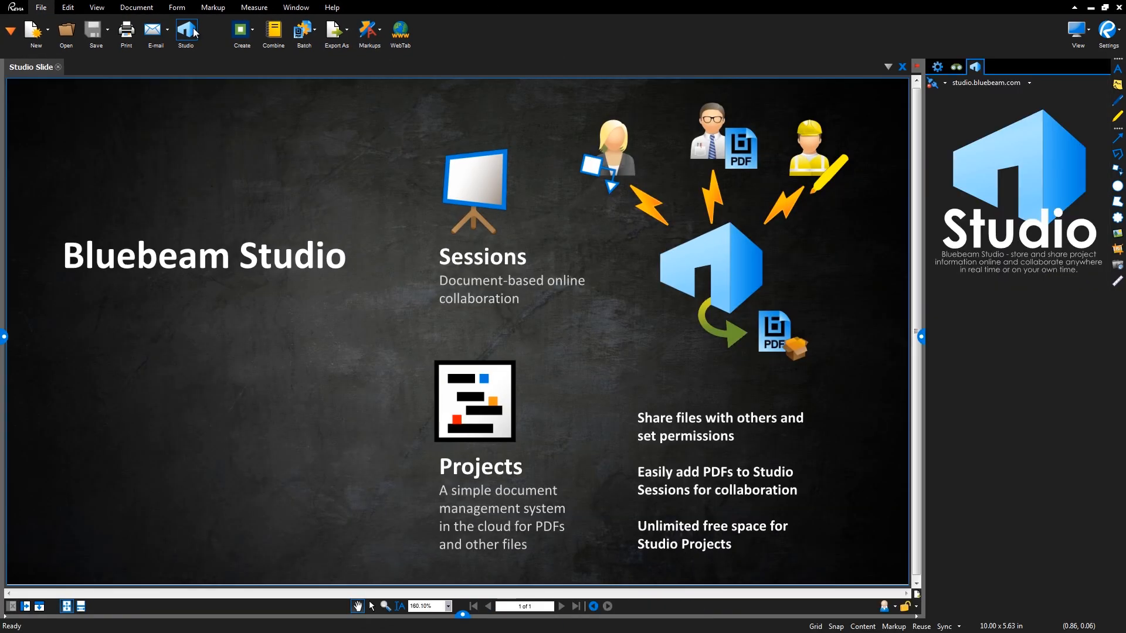
# Sign in to Studio with Remember password ticked
pyautogui.click(934, 83)
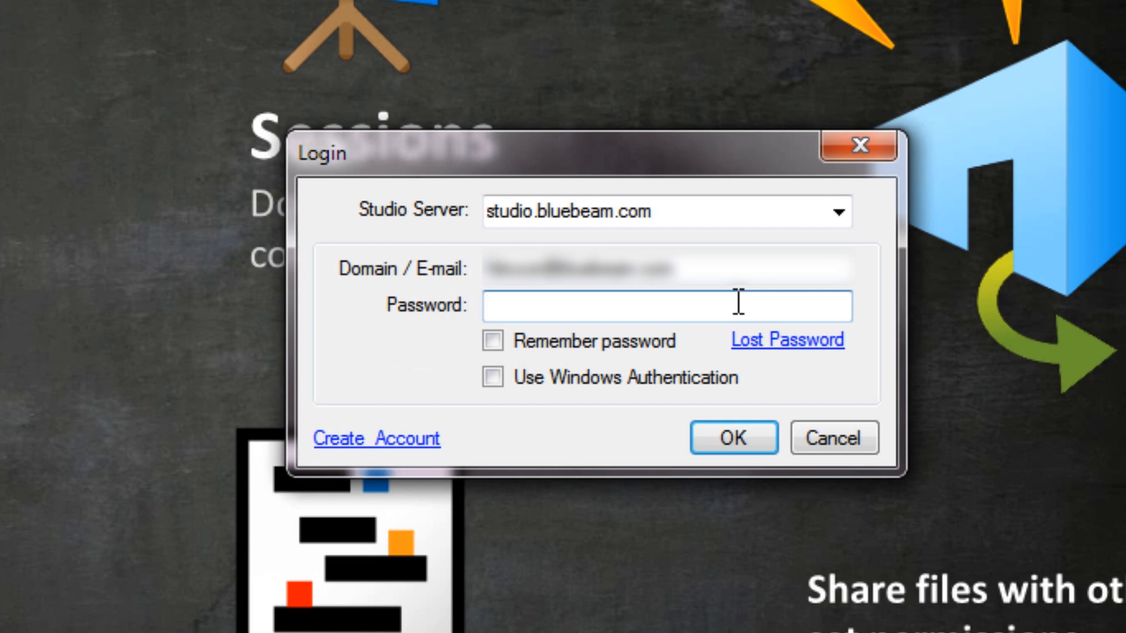
pyautogui.write('********')
pyautogui.click(585, 346)
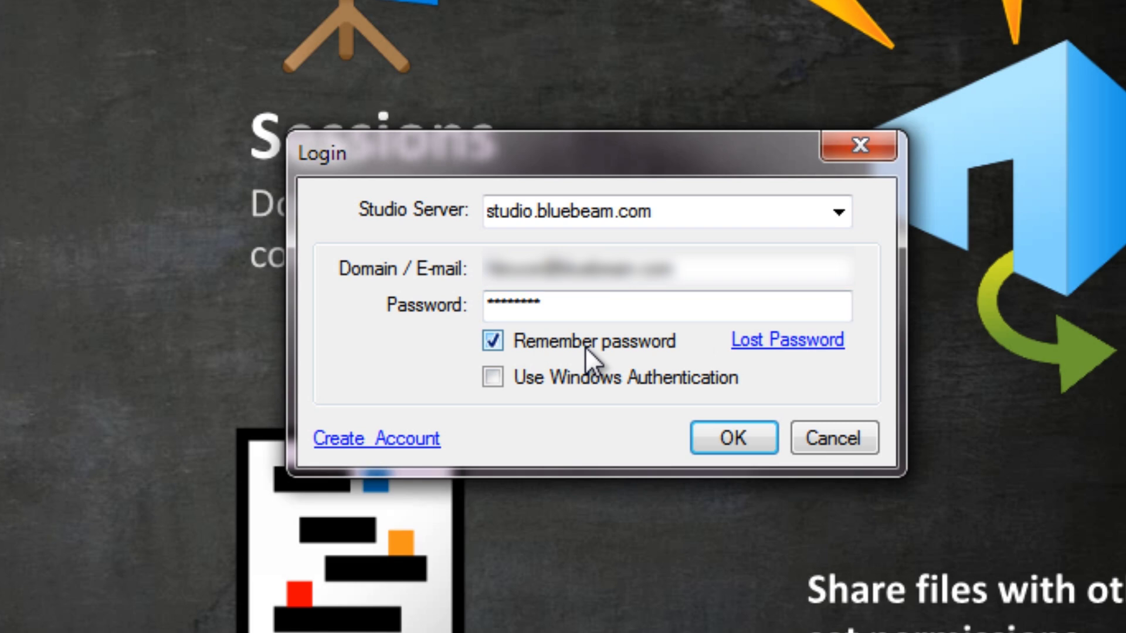
pyautogui.click(707, 449)
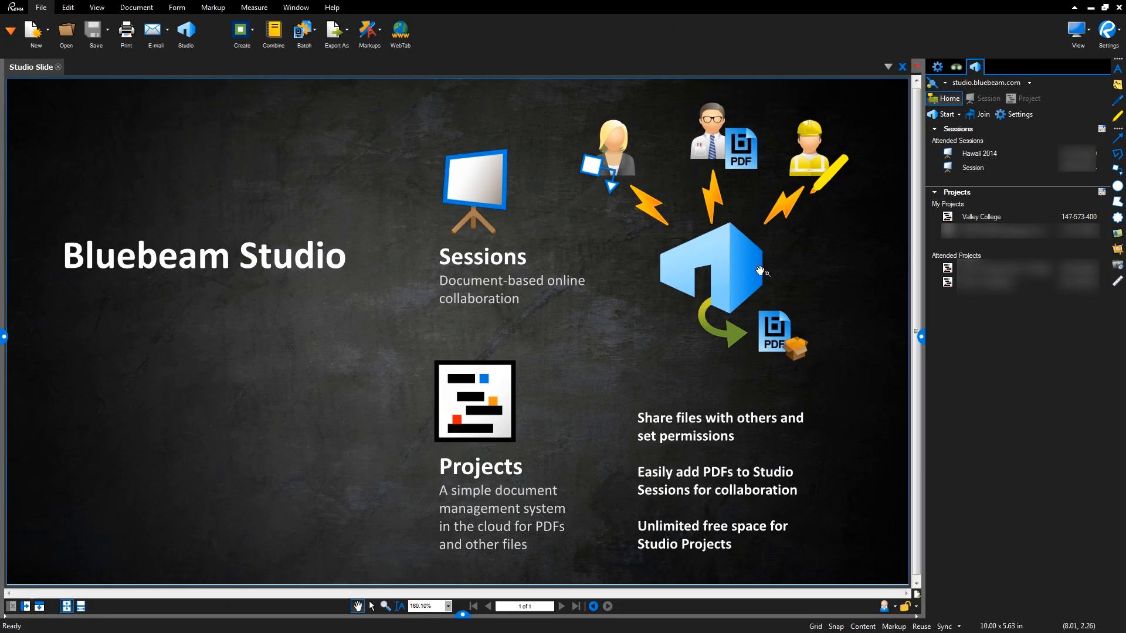
# Review the Start and Join-by-Studio-ID options, then cancel the Join dialog
pyautogui.click(945, 114)
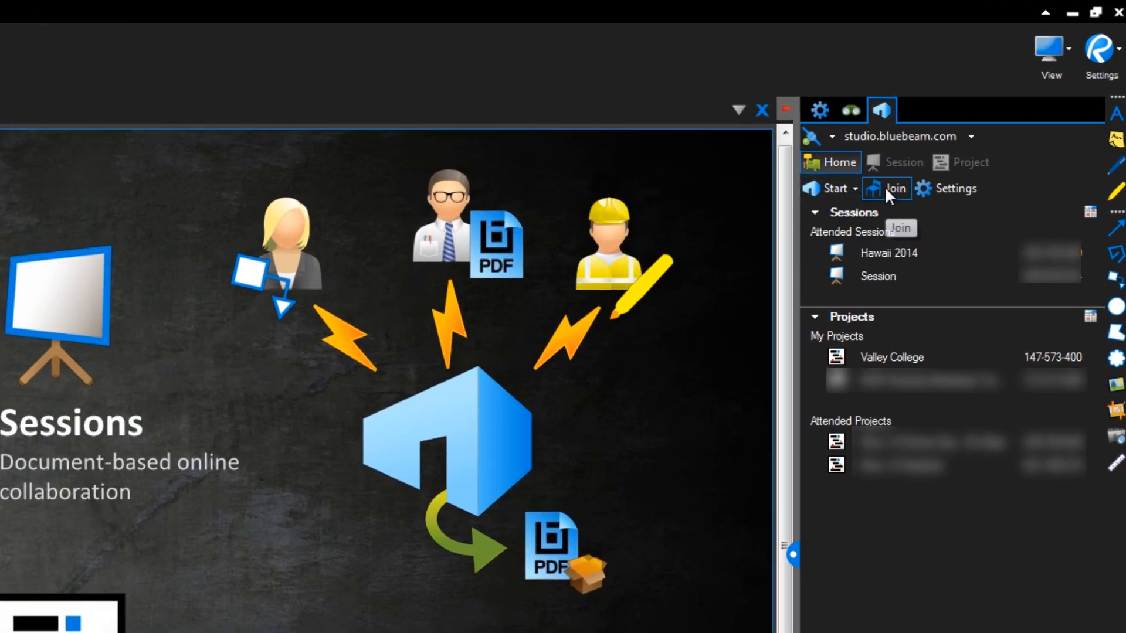
pyautogui.click(886, 188)
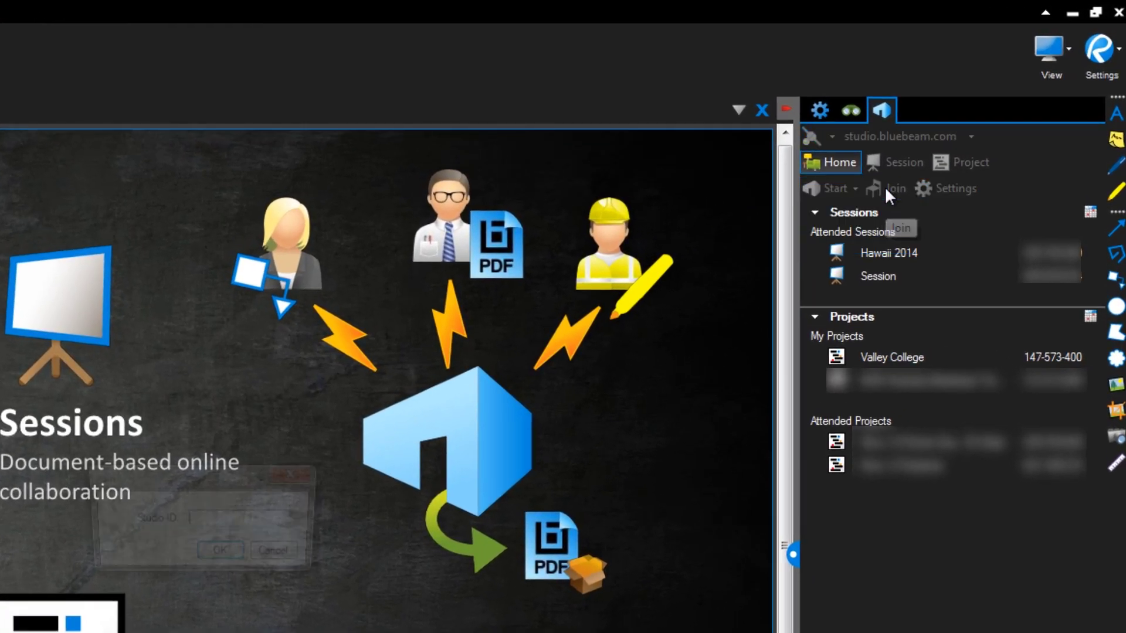
pyautogui.click(273, 555)
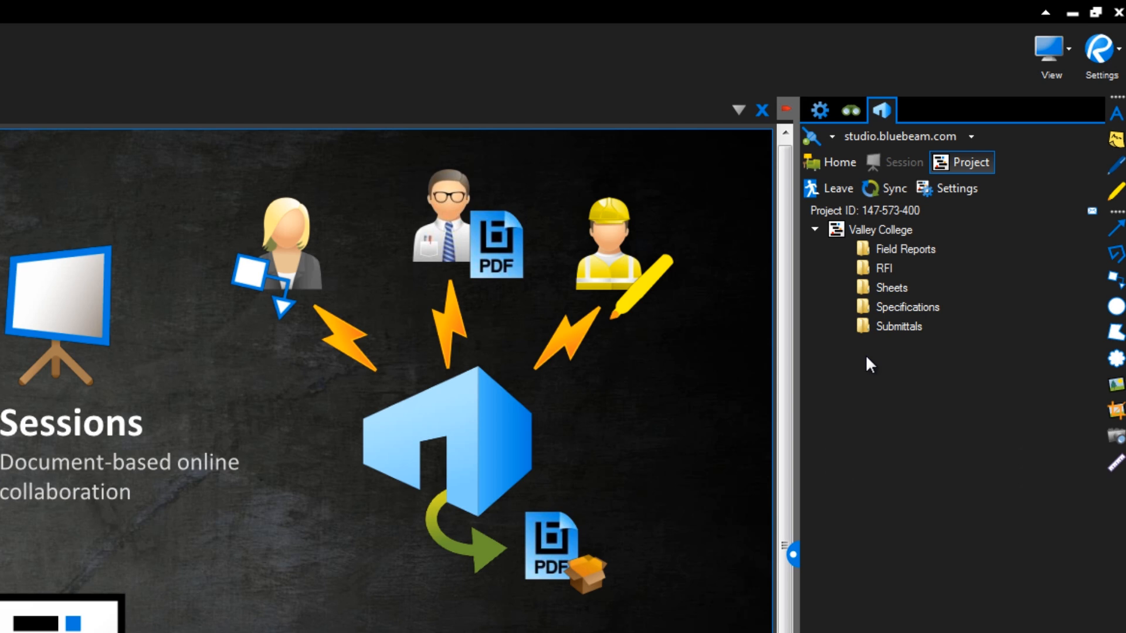
# Browse the Valley College project actions and the RFI folder, then expand Sheets
pyautogui.rightClick(862, 229)
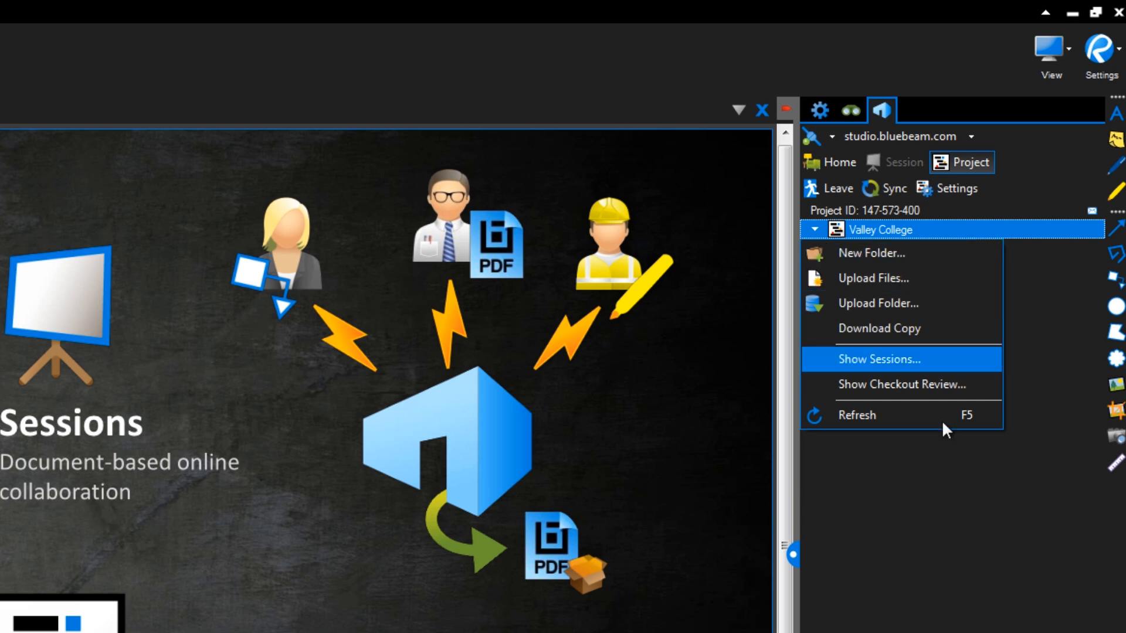
pyautogui.click(952, 490)
pyautogui.click(879, 269)
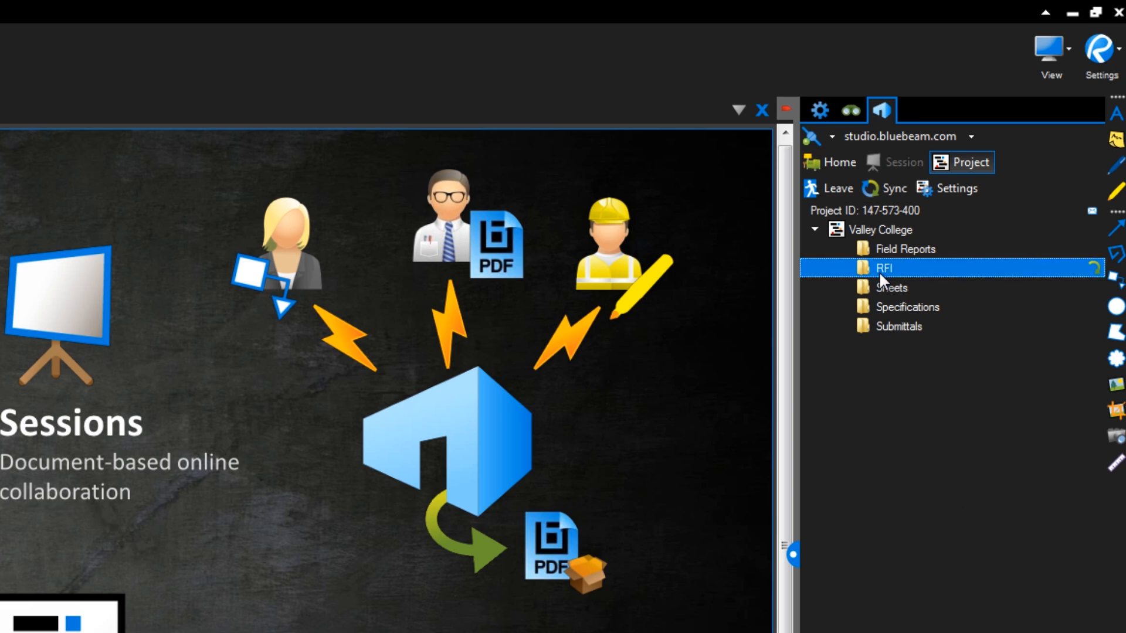
pyautogui.click(889, 287)
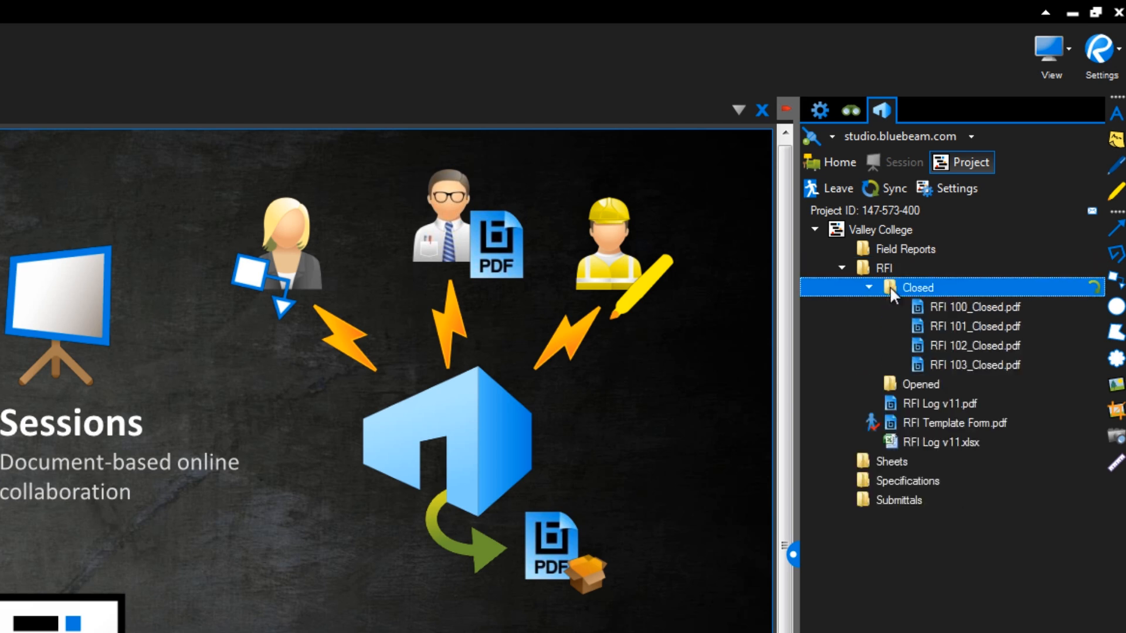
pyautogui.click(857, 268)
pyautogui.click(880, 288)
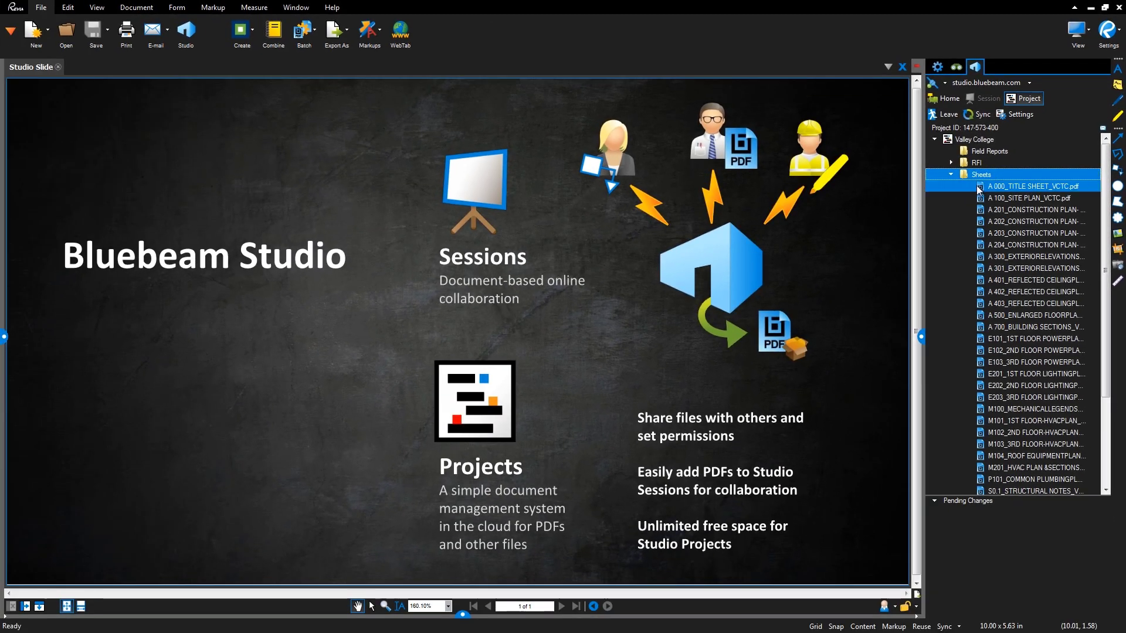
pyautogui.click(977, 265)
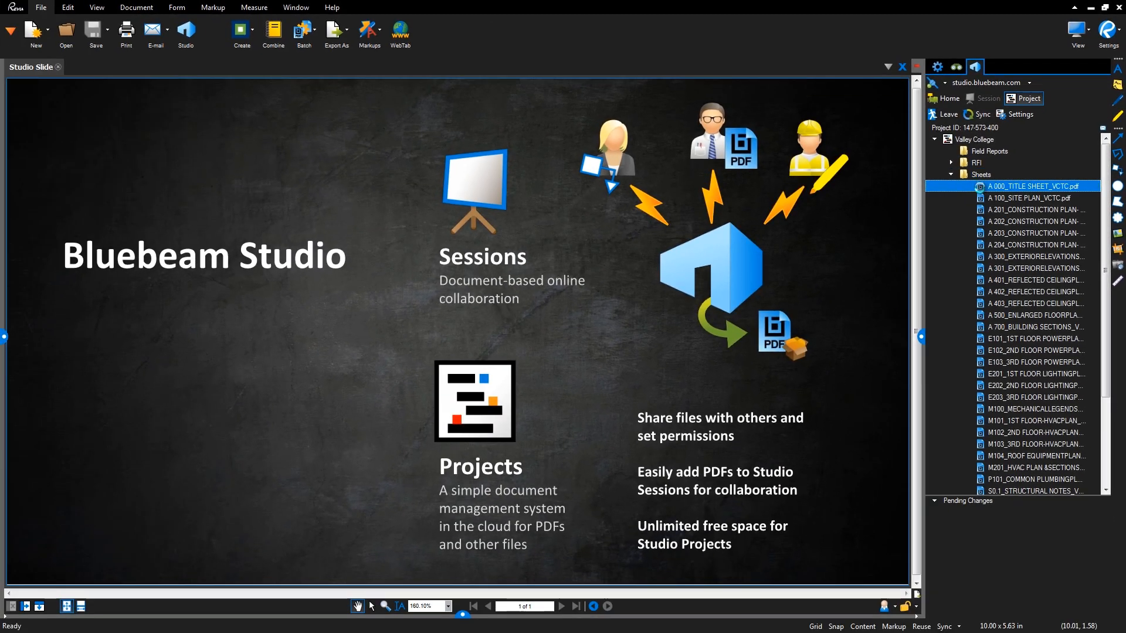
# Open the A 000 title sheet and jump to the A 100 site plan via the sheet index
pyautogui.doubleClick(979, 187)
pyautogui.scroll(5, 415, 390)
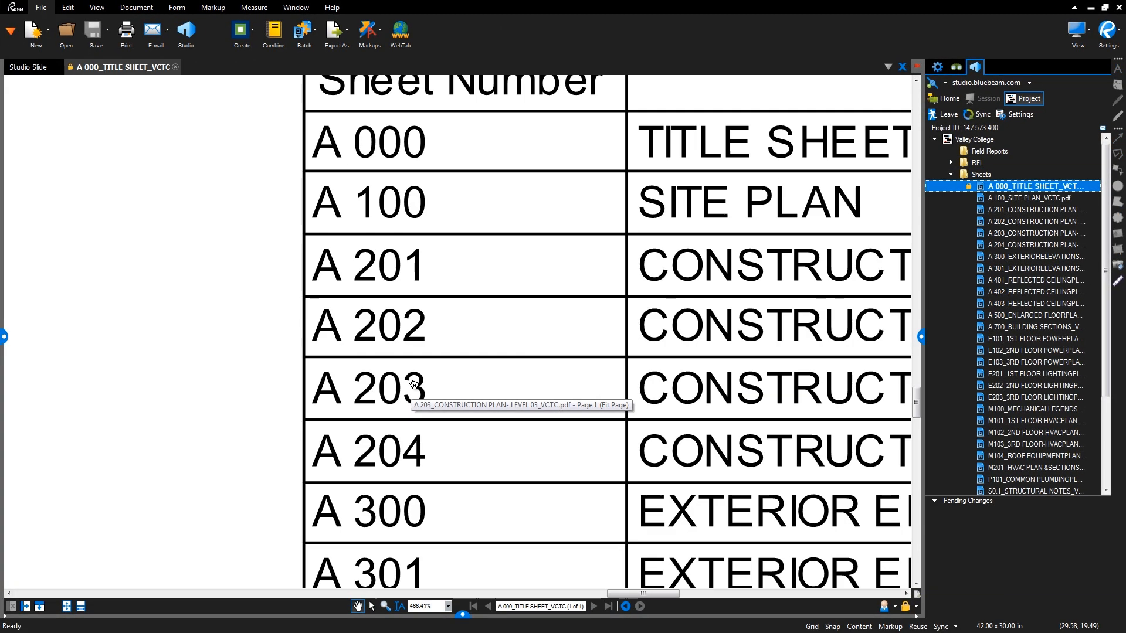
pyautogui.click(401, 219)
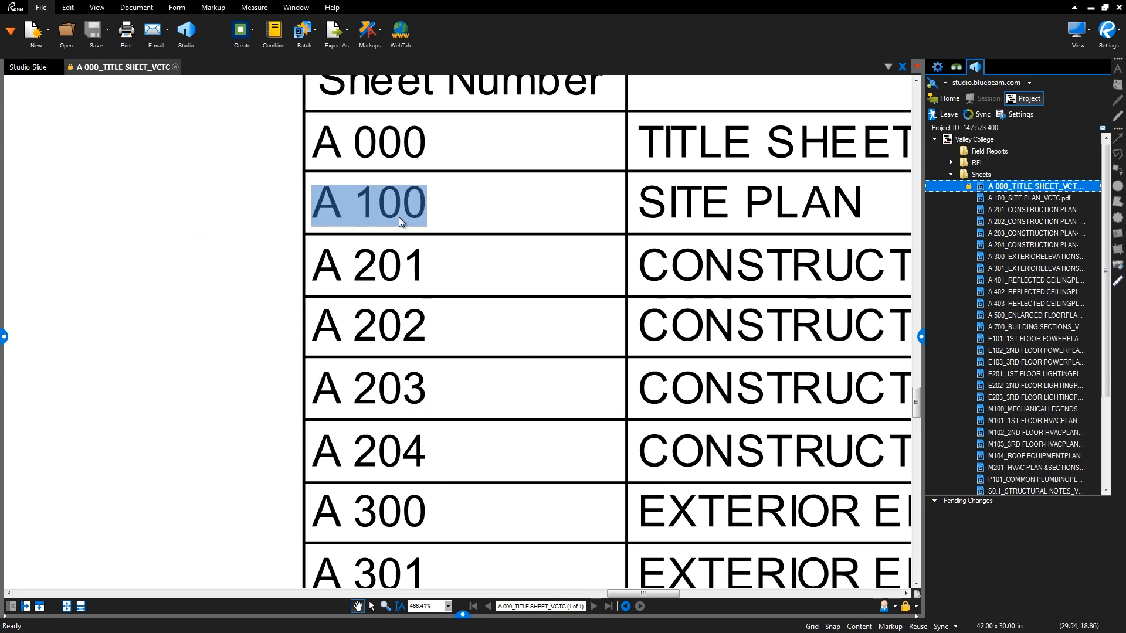
pyautogui.click(398, 217)
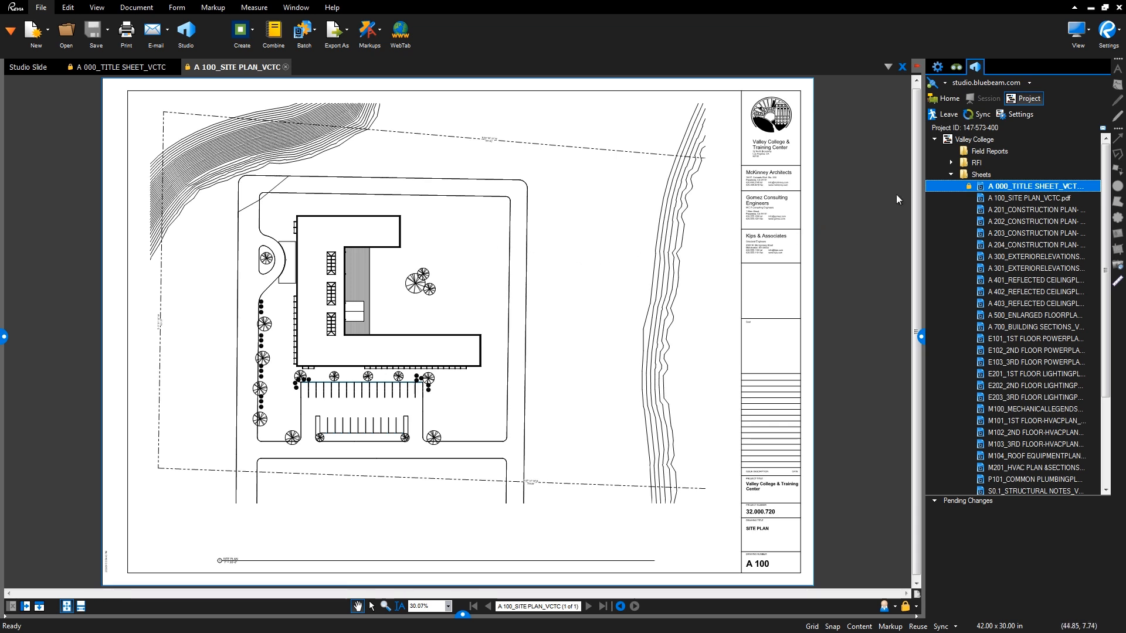
pyautogui.click(951, 175)
# Preview field report photo DSCN0446.JPG from the 2013-02-18 folder and close it
pyautogui.click(985, 187)
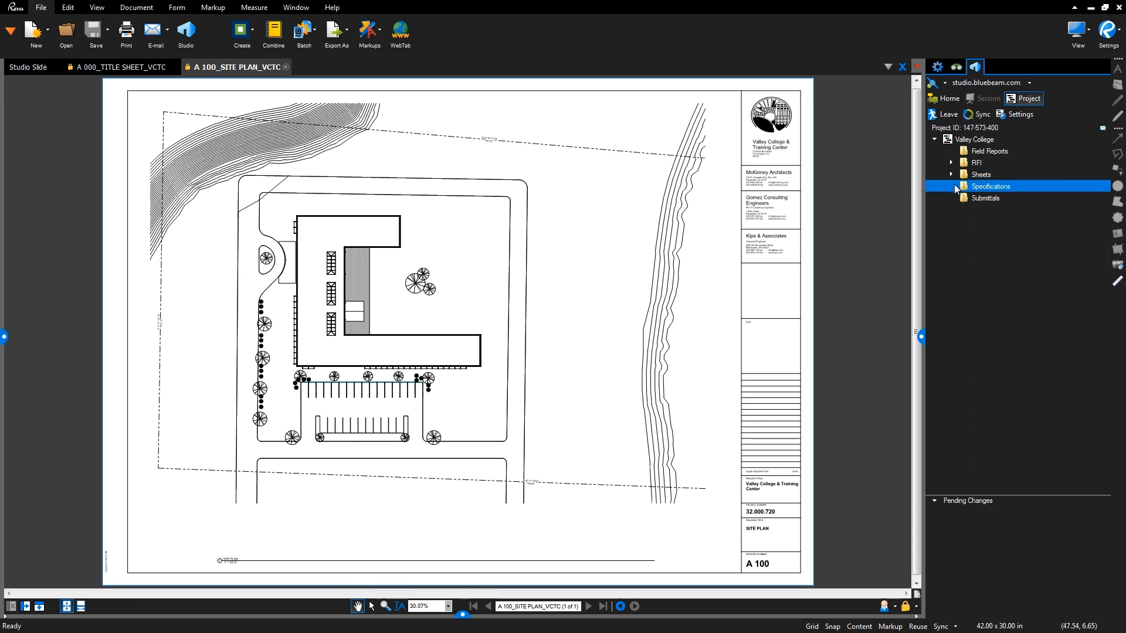
pyautogui.click(976, 162)
pyautogui.click(952, 152)
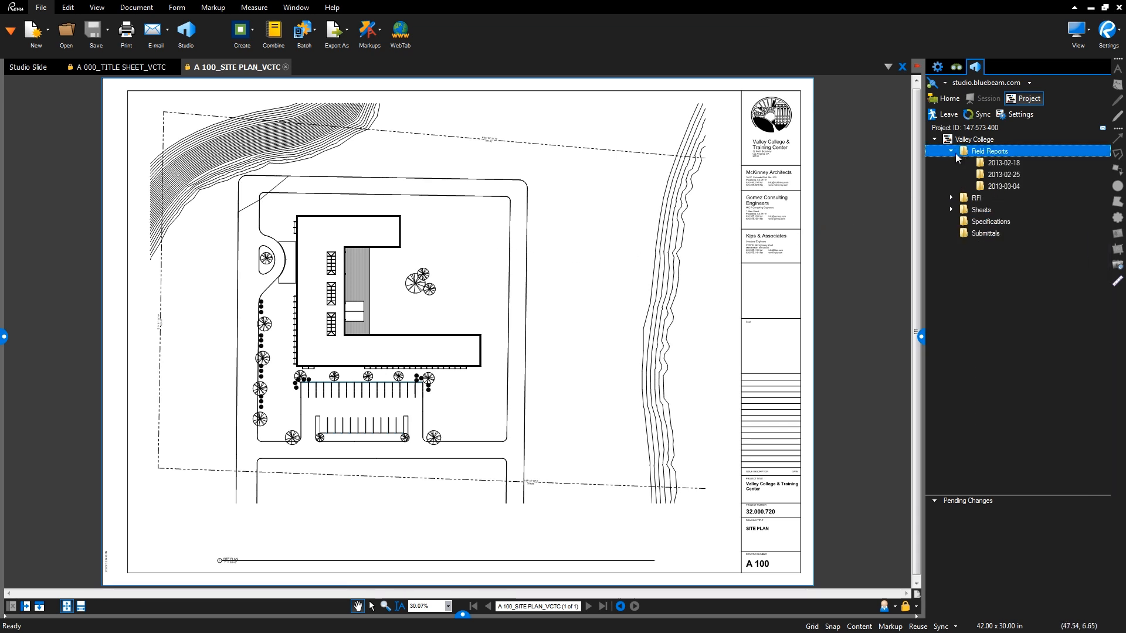
pyautogui.click(994, 163)
pyautogui.click(996, 174)
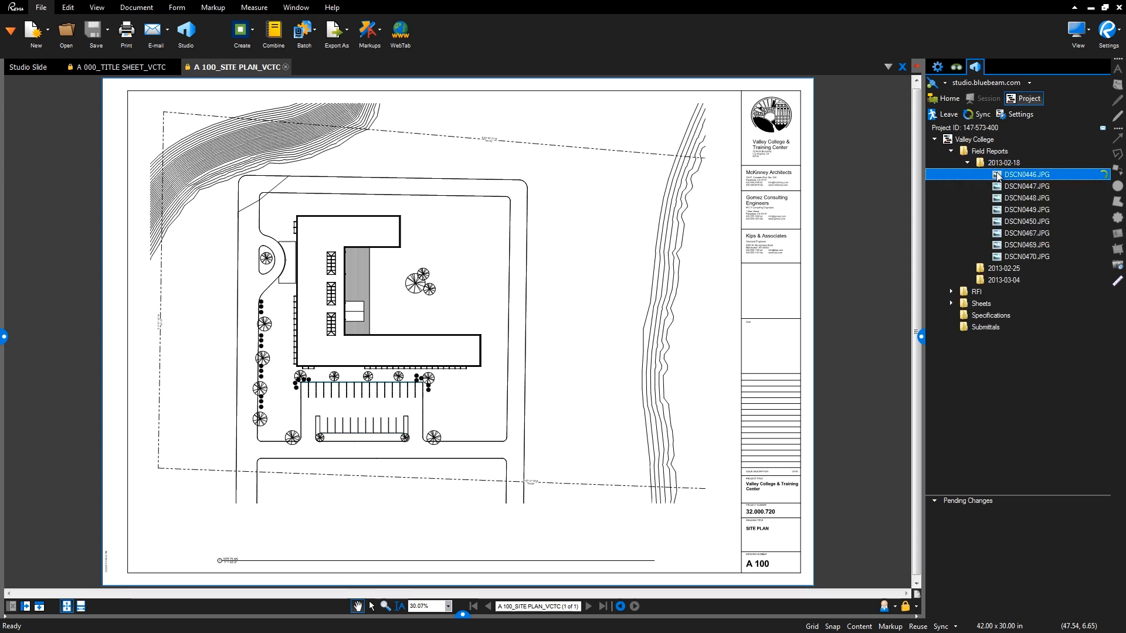
pyautogui.doubleClick(996, 175)
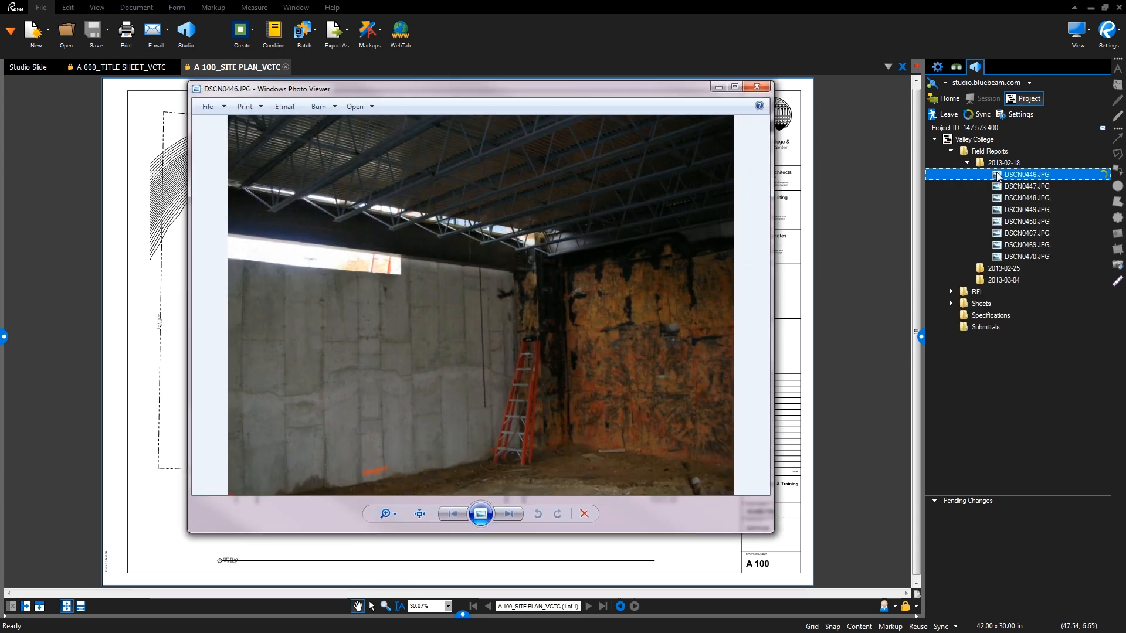
pyautogui.click(756, 86)
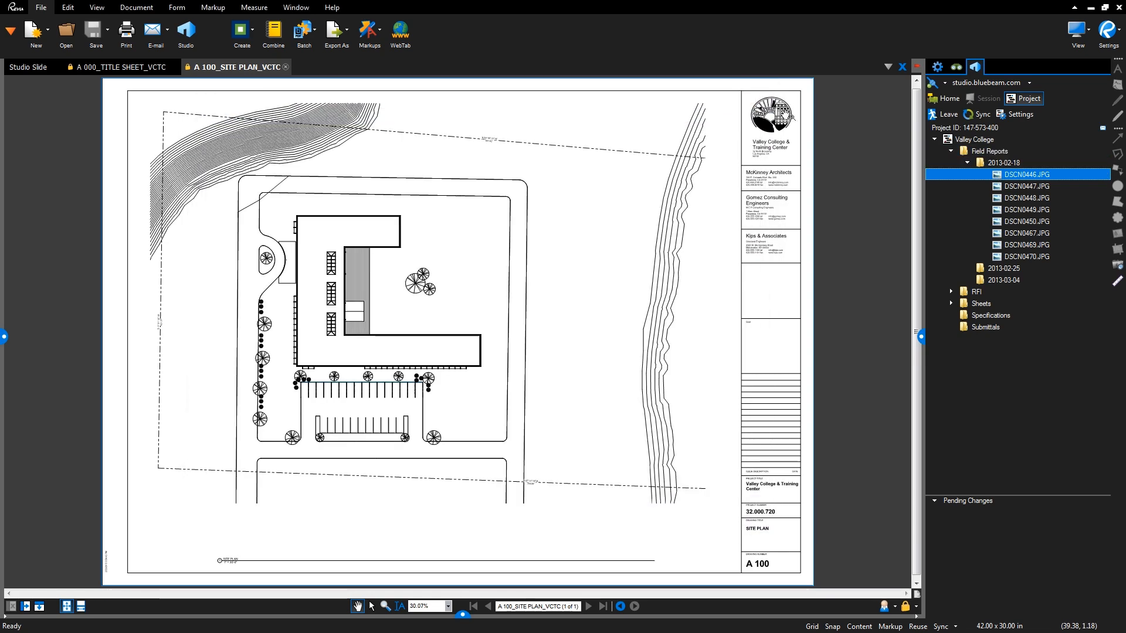
# Collapse the Field Reports folder and start a project invitation
pyautogui.click(989, 151)
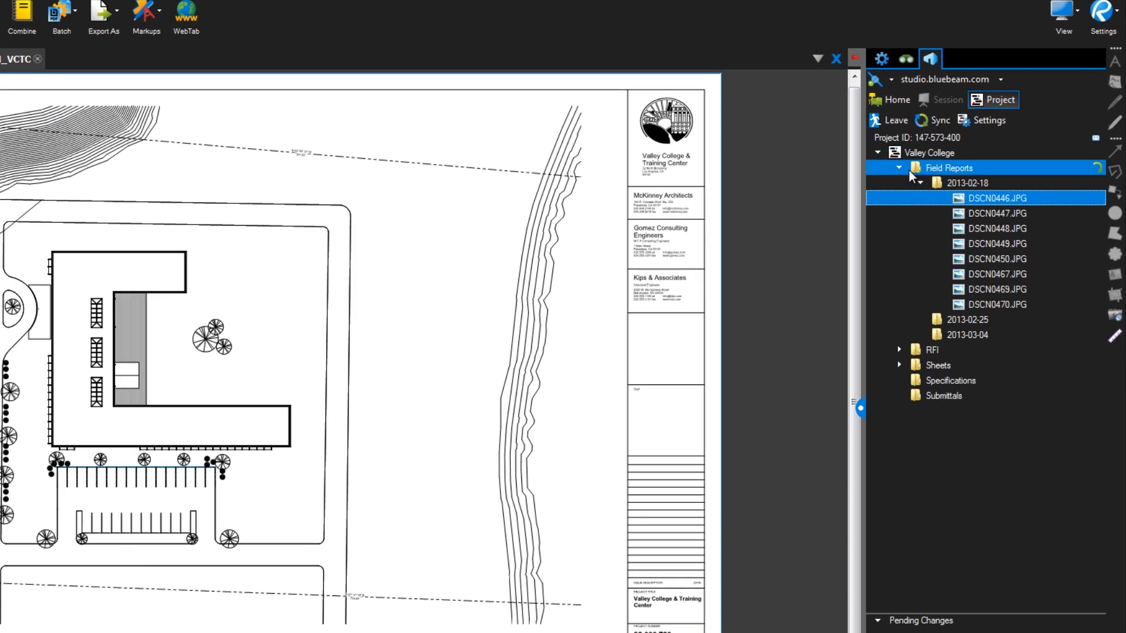
pyautogui.click(900, 168)
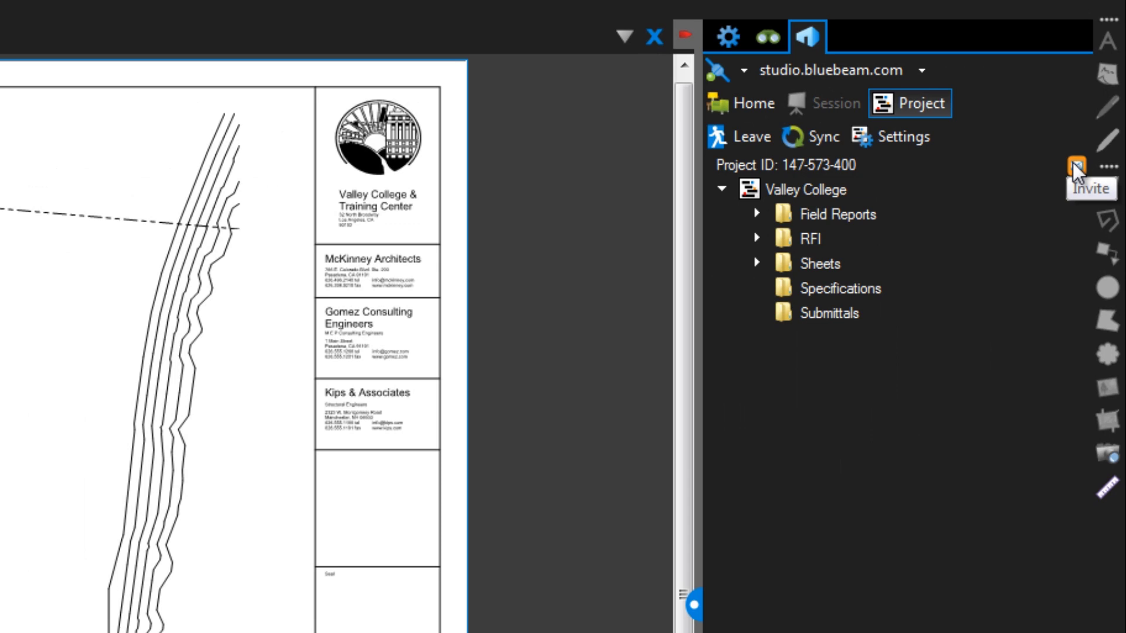
pyautogui.click(1074, 166)
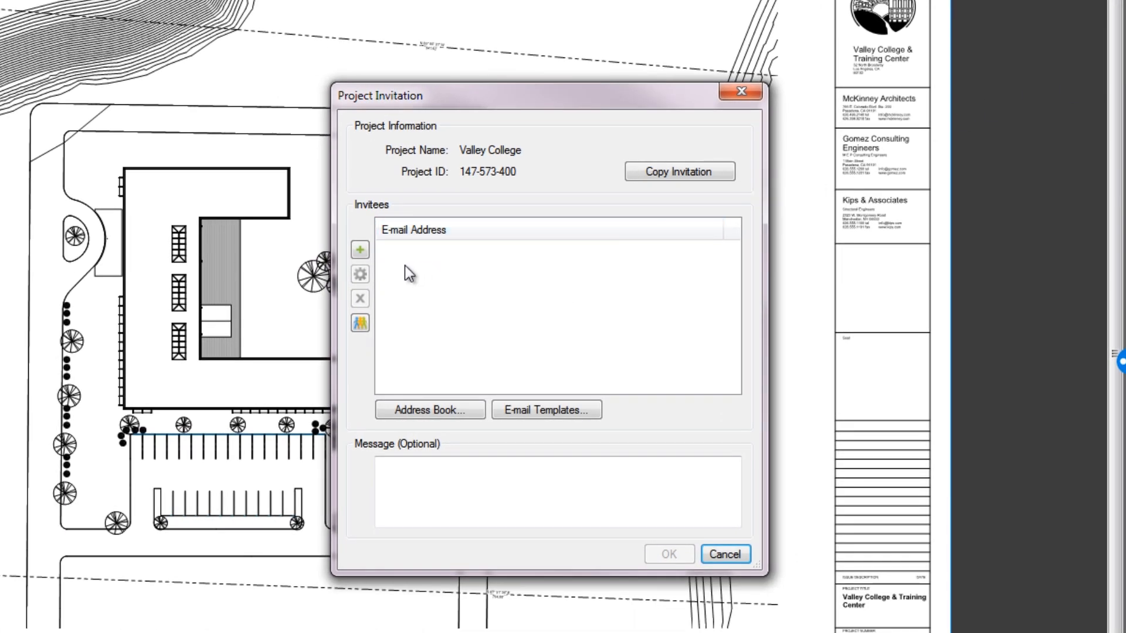
# Add a new invitee e-mail address and send the Valley College project invitation
pyautogui.click(359, 250)
pyautogui.press('Return')
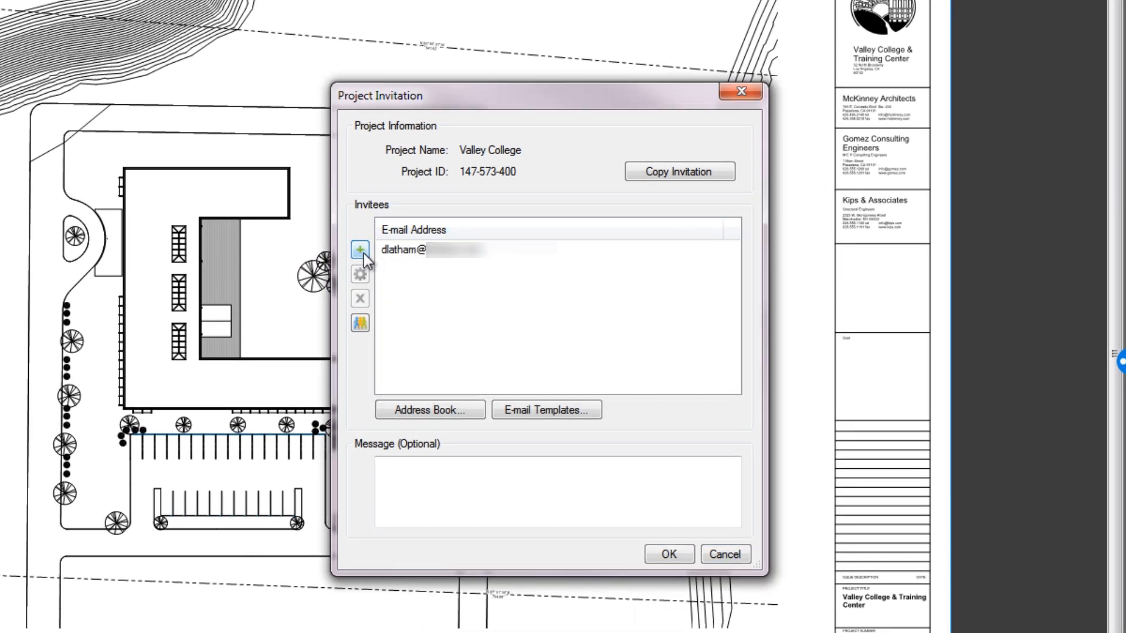
pyautogui.click(668, 554)
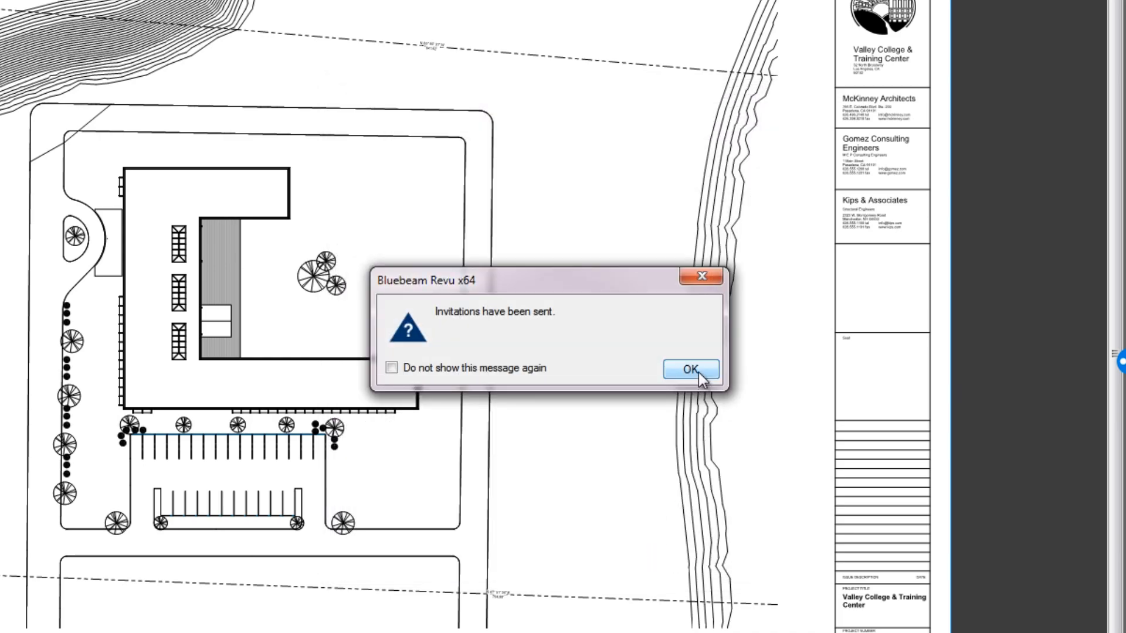
pyautogui.click(690, 369)
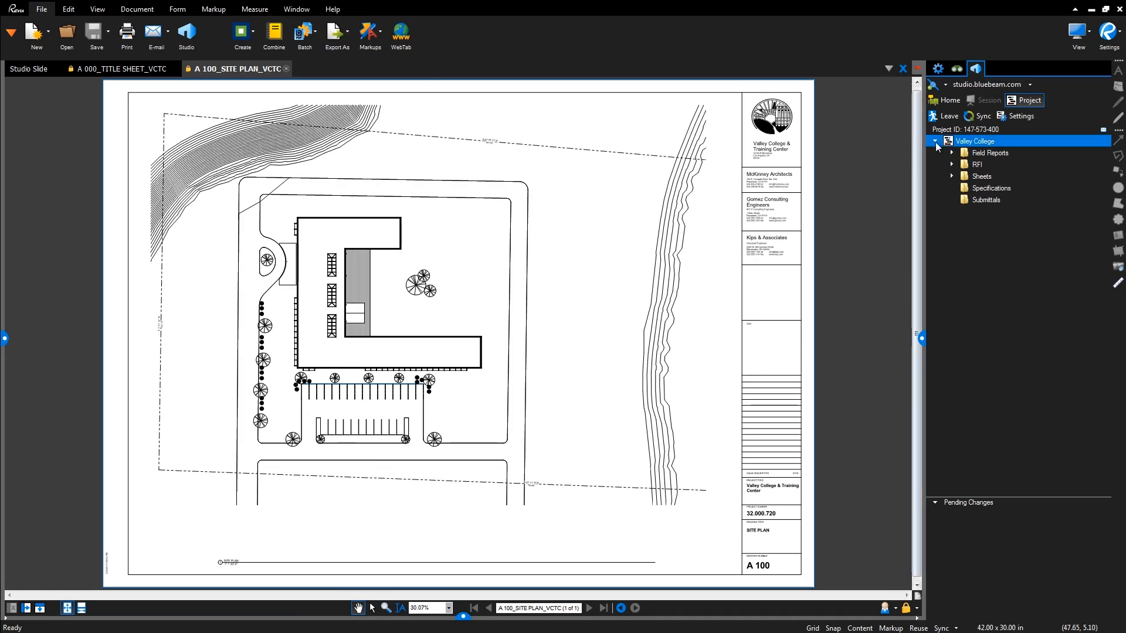
pyautogui.click(1013, 116)
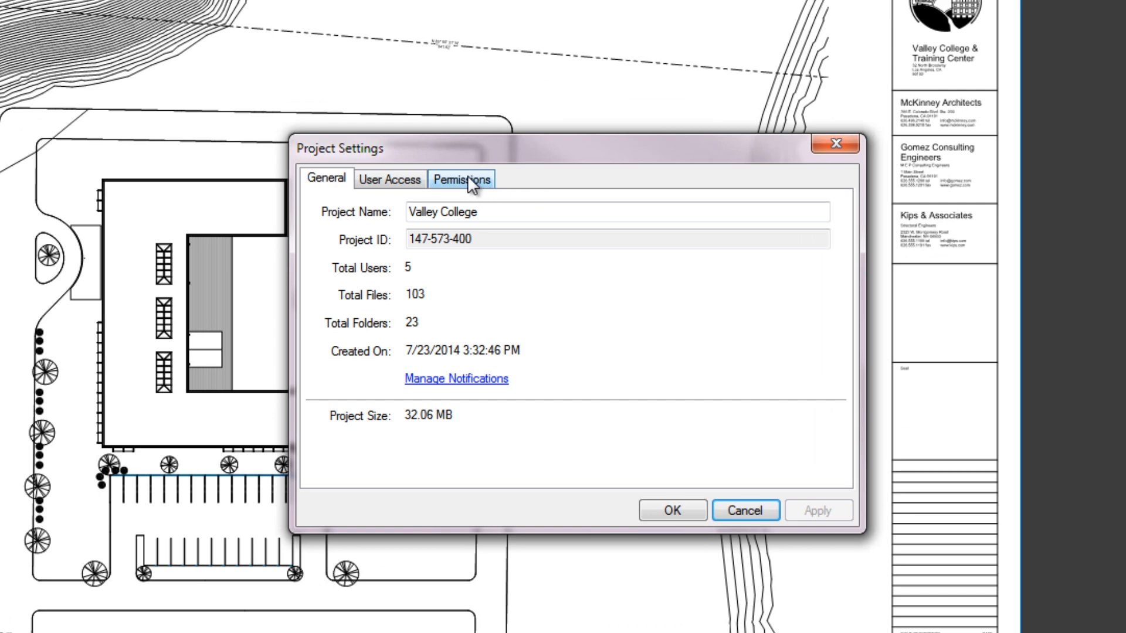
pyautogui.click(461, 180)
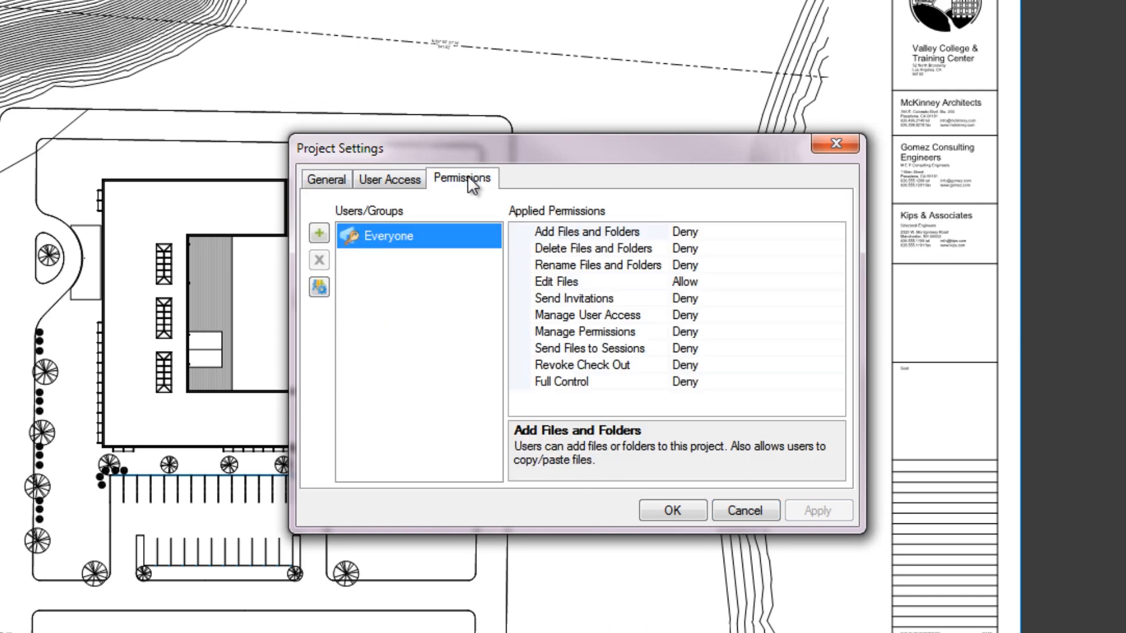
pyautogui.click(390, 180)
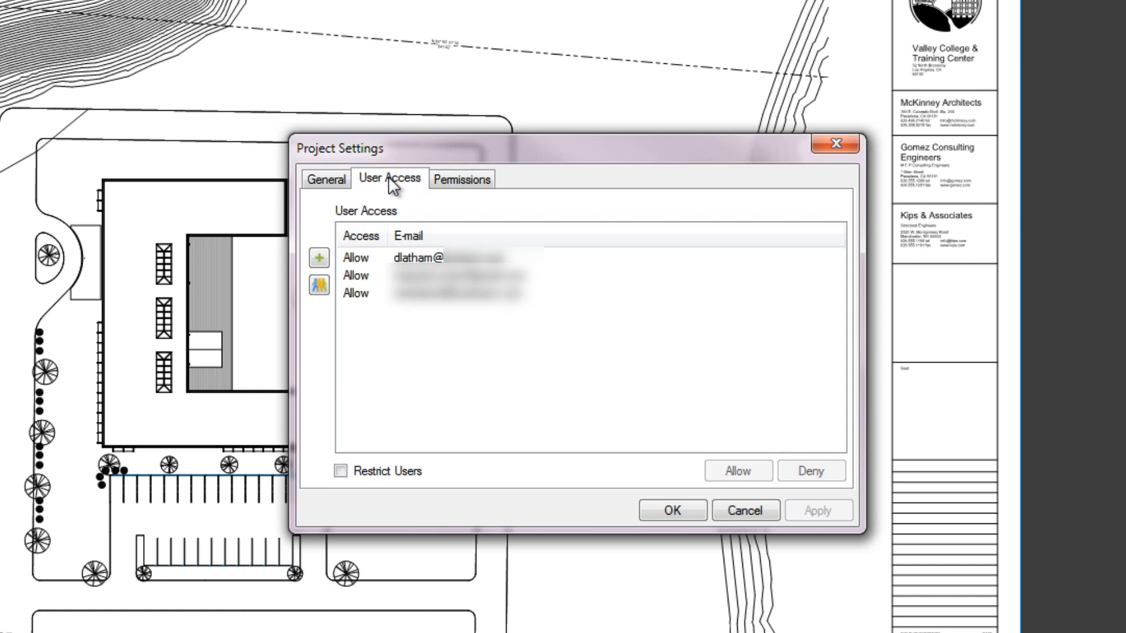
pyautogui.click(341, 471)
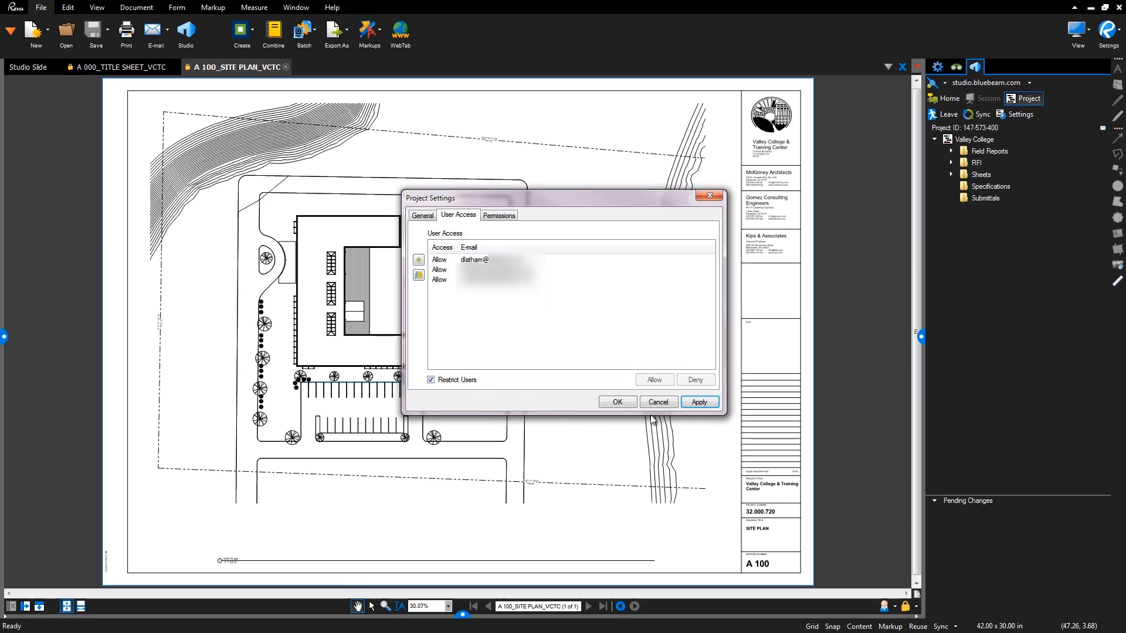
pyautogui.click(658, 401)
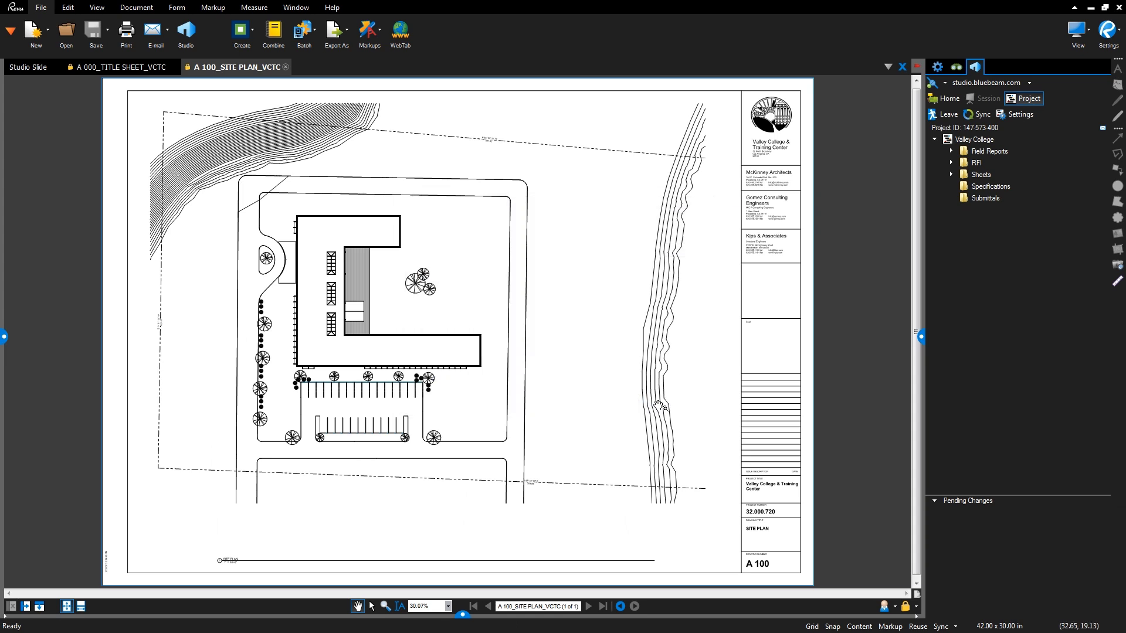
# Open A 202_CONSTRUCTION PLAN from Sheets and check it out for editing
pyautogui.click(952, 174)
pyautogui.click(991, 222)
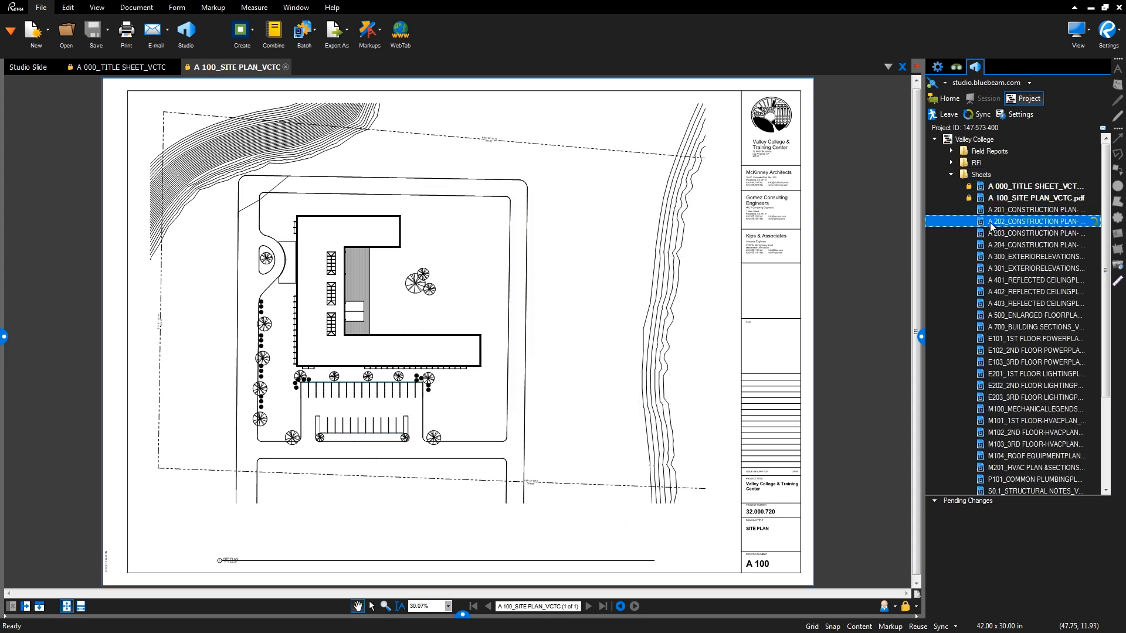
pyautogui.doubleClick(990, 221)
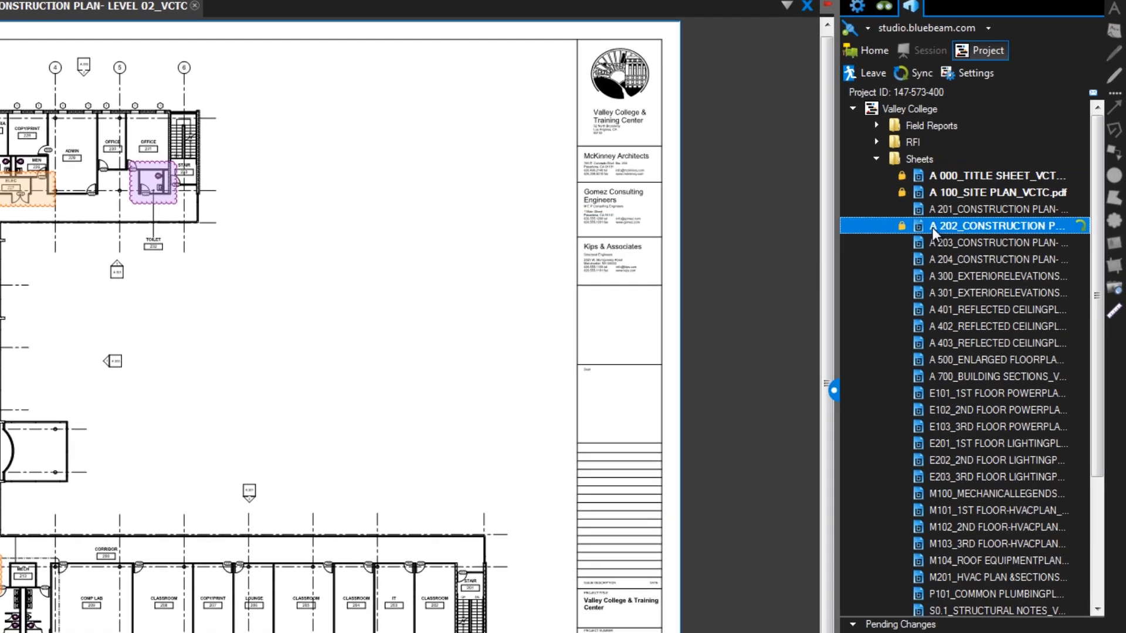
pyautogui.rightClick(990, 222)
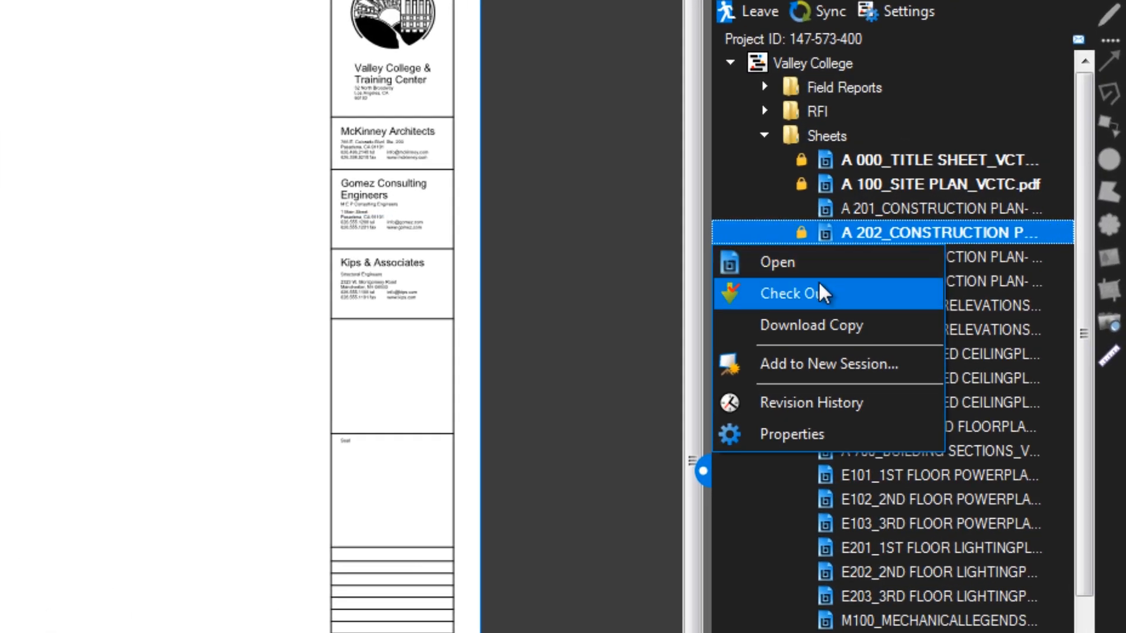
pyautogui.click(822, 296)
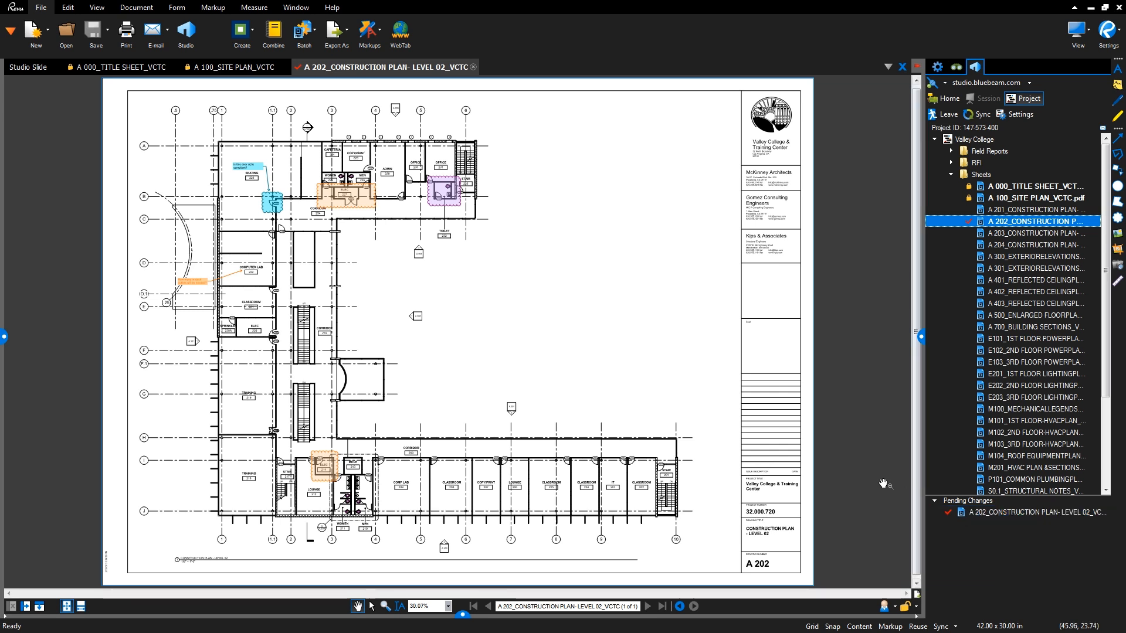
# Review the project actions for the open A 202 document and its pending change
pyautogui.click(299, 68)
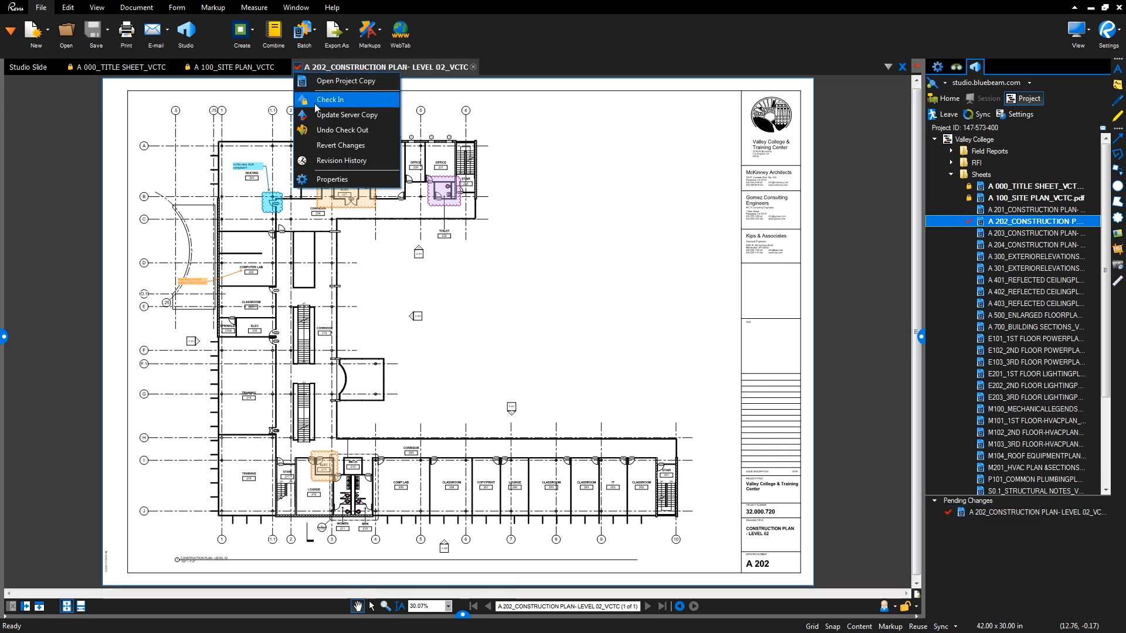
pyautogui.click(960, 516)
pyautogui.rightClick(960, 516)
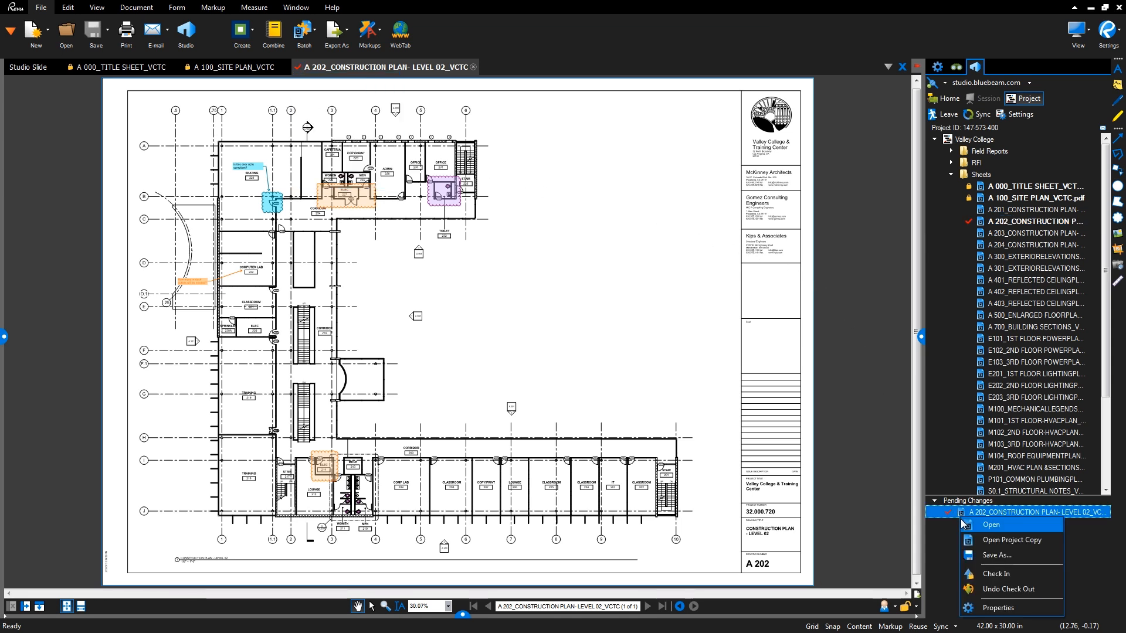
# Check the A 202 sheet back in to the project
pyautogui.rightClick(994, 222)
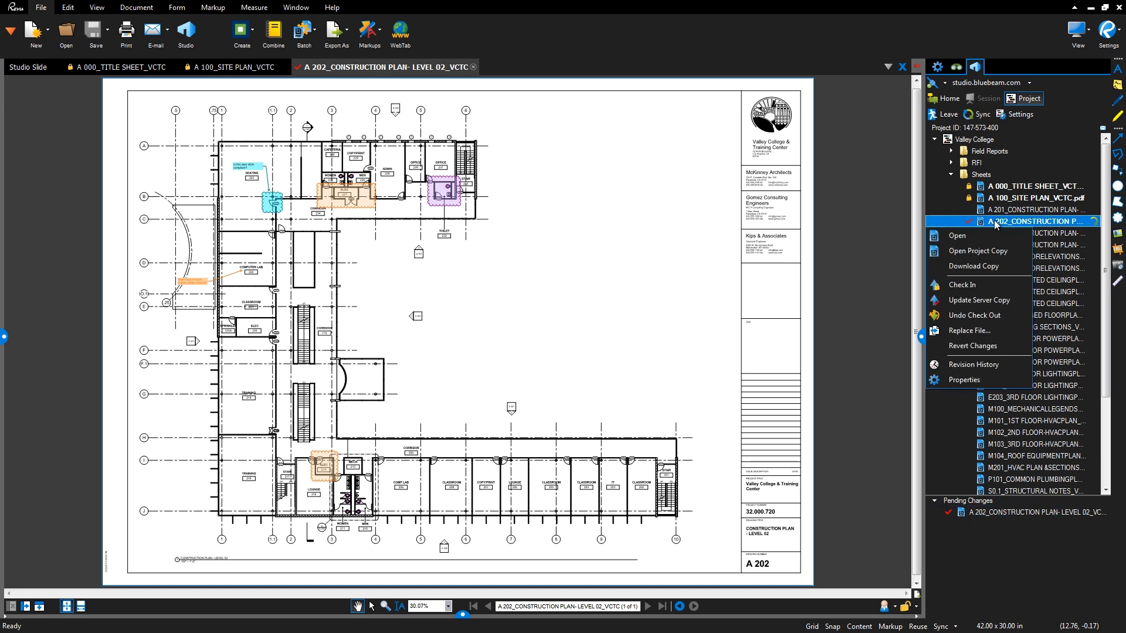
pyautogui.click(989, 284)
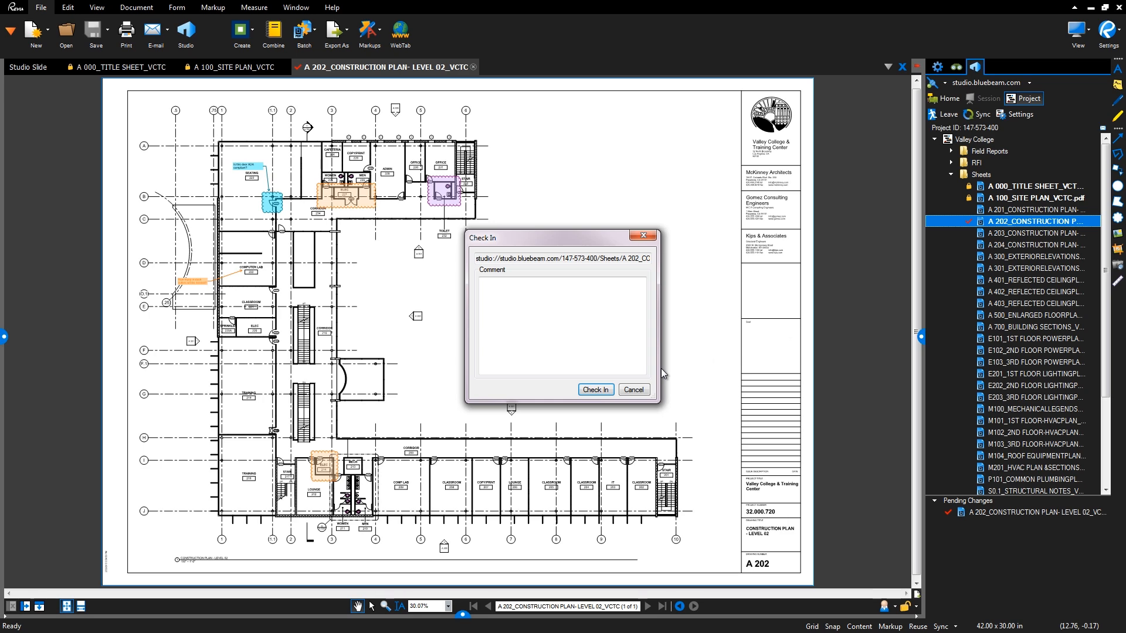
pyautogui.click(595, 390)
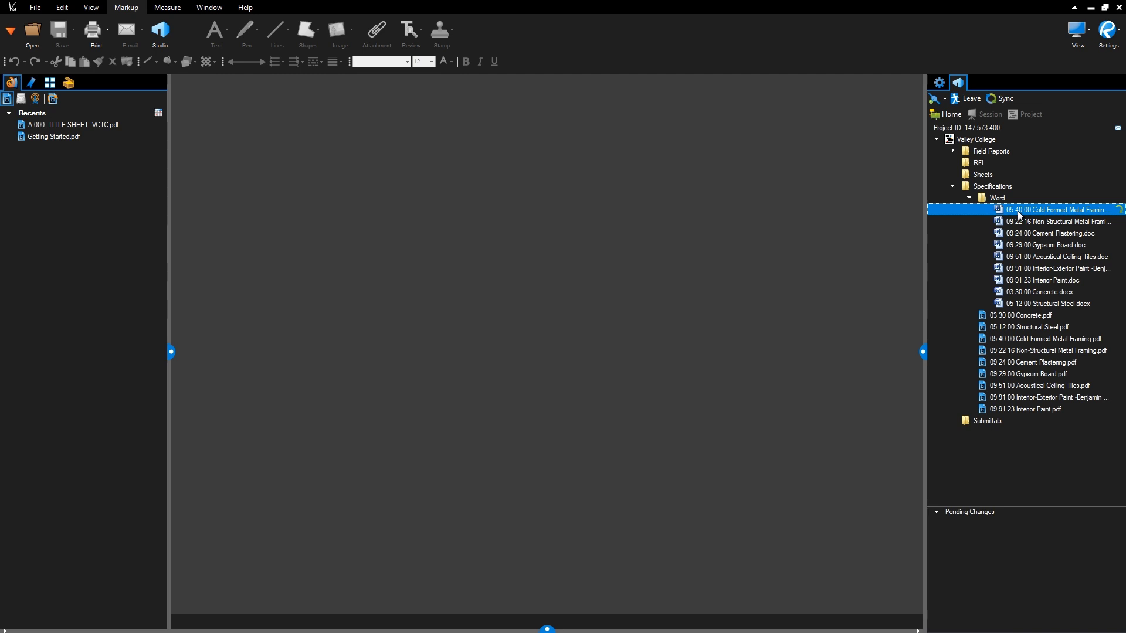
# Check out 05 40 00 Cold-Formed Metal Framing.doc and open it from Pending Changes in Word
pyautogui.rightClick(1019, 214)
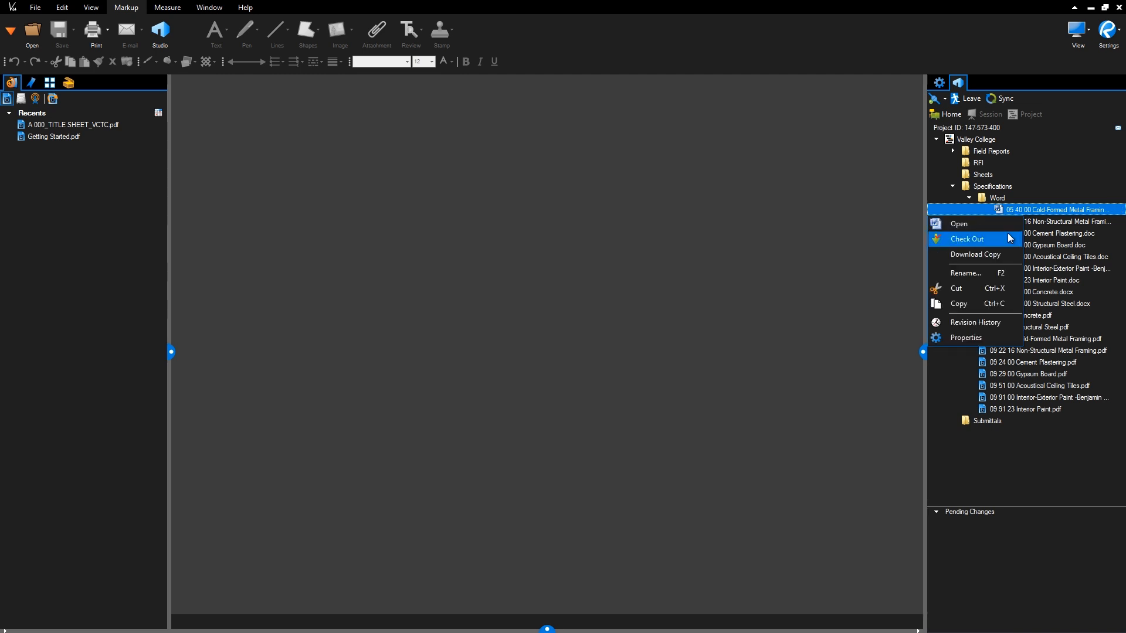
pyautogui.click(1010, 238)
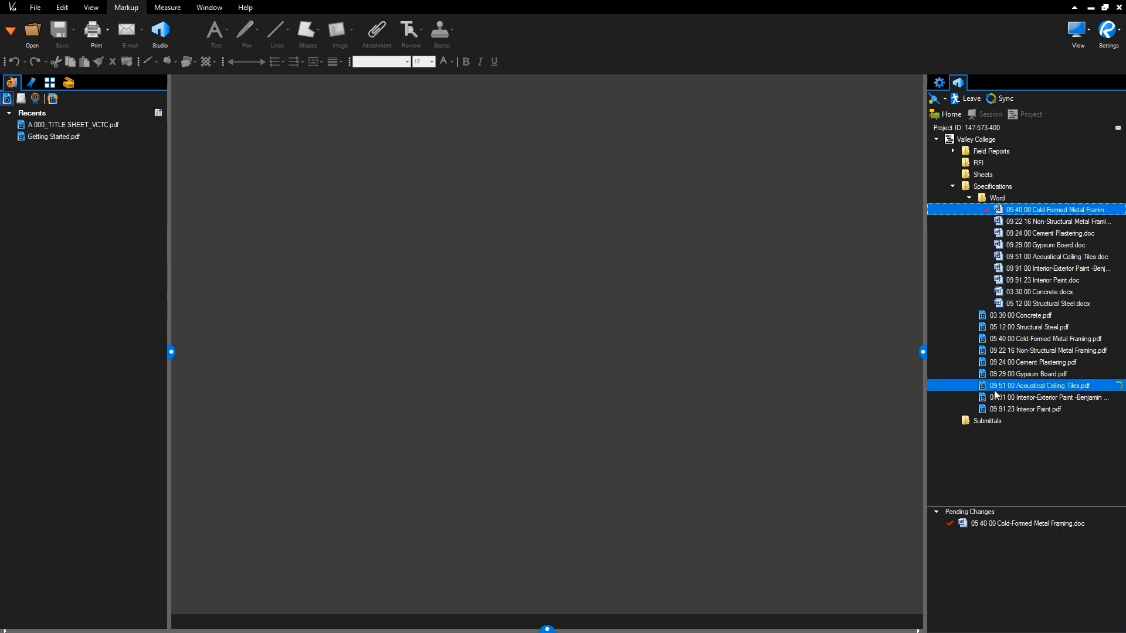
pyautogui.click(985, 523)
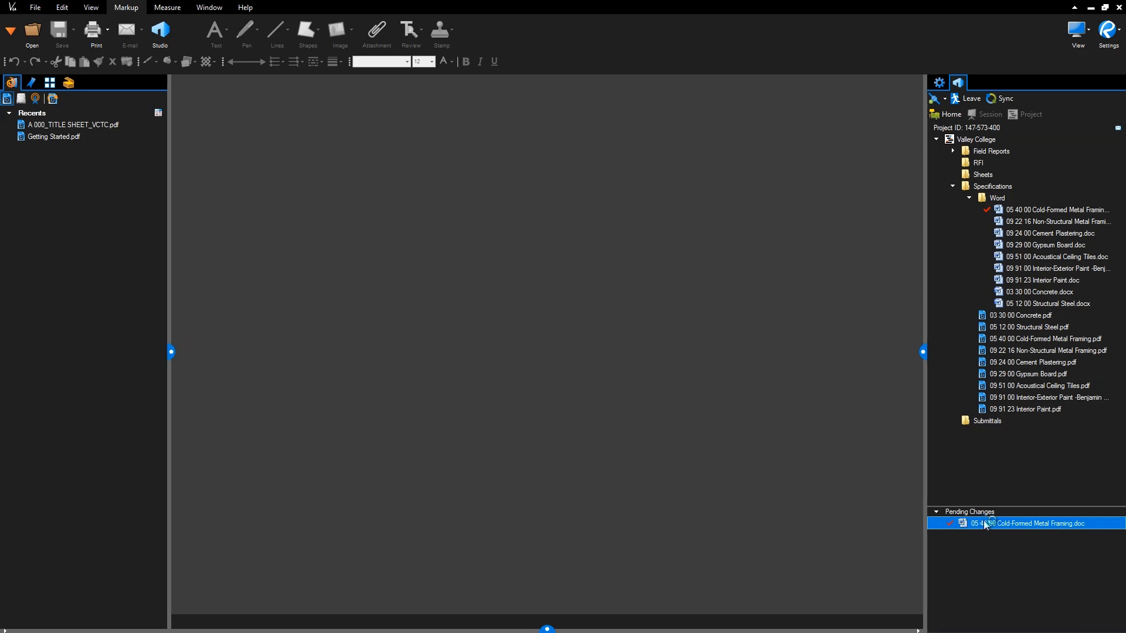
pyautogui.doubleClick(985, 523)
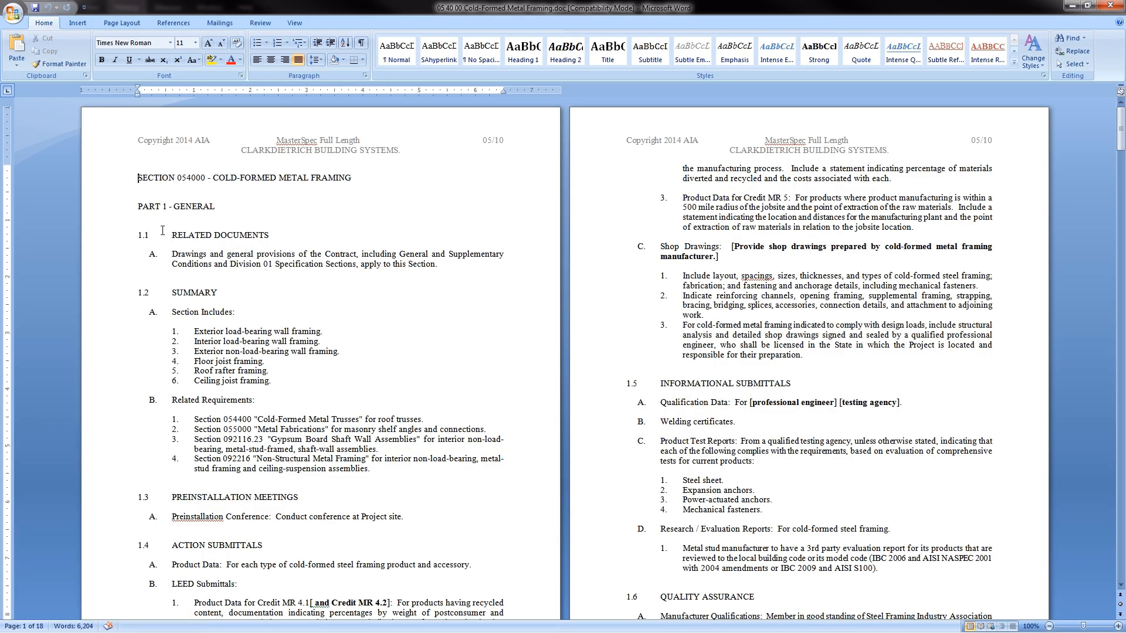
# Highlight 1.1 RELATED DOCUMENTS and paragraph A in yellow, save, and close Word
pyautogui.moveTo(172, 228); pyautogui.dragTo(437, 264)
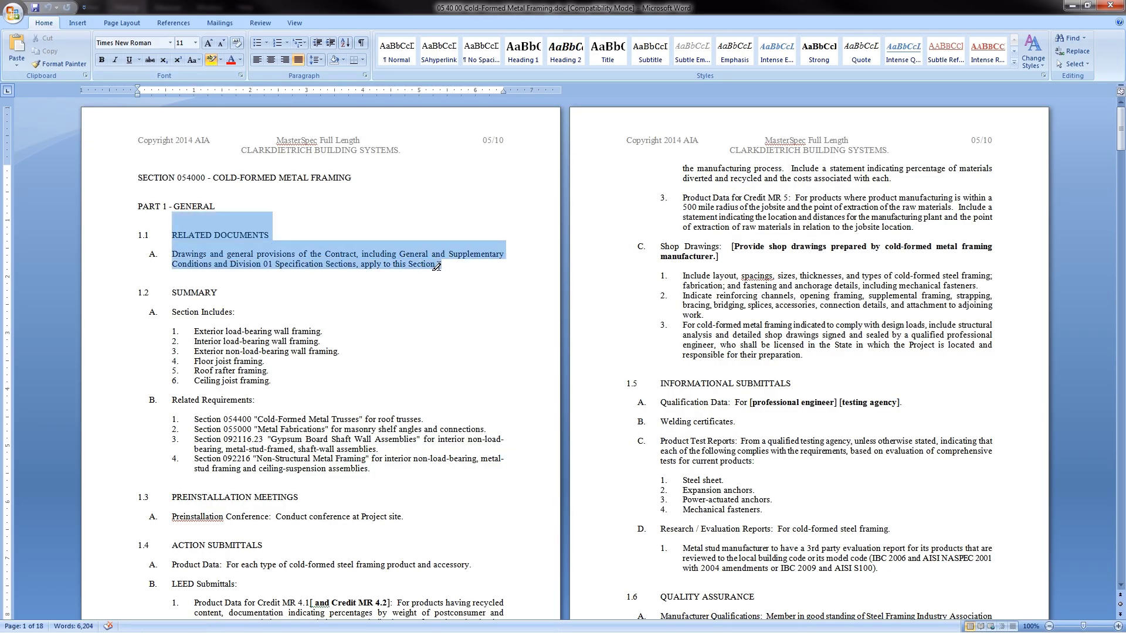
pyautogui.click(35, 9)
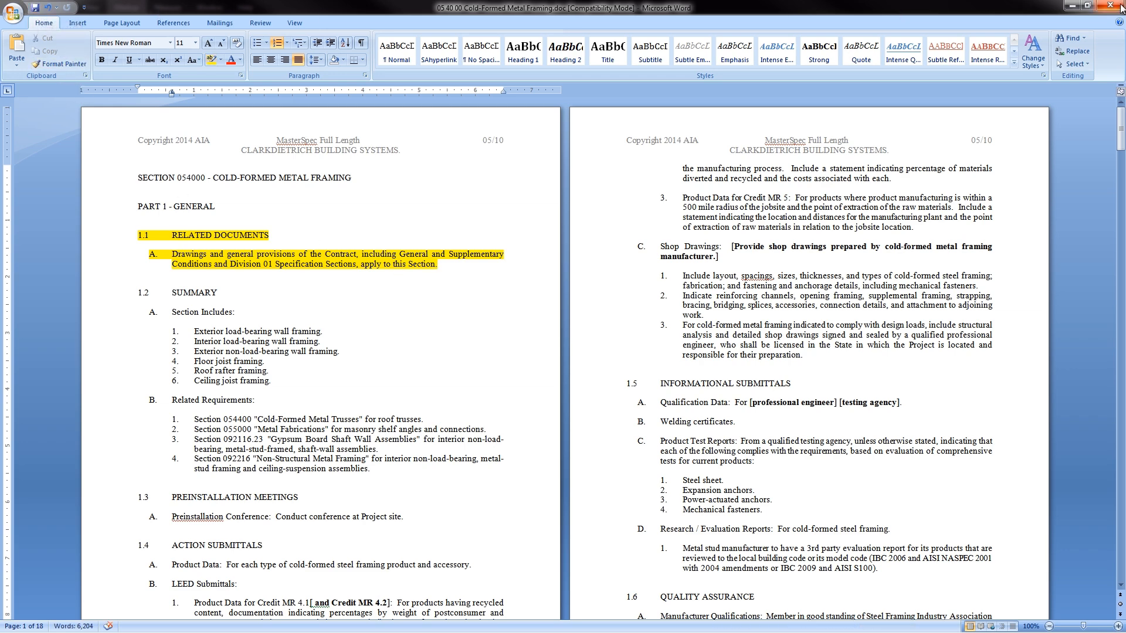
pyautogui.click(1111, 7)
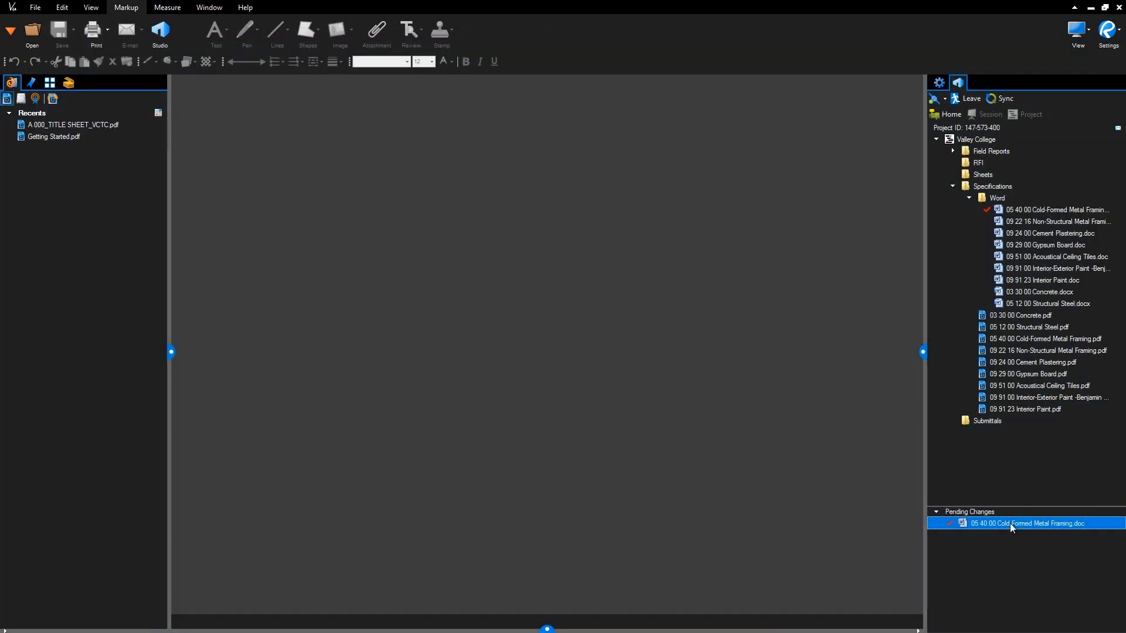
# Check the edited Cold-Formed Metal Framing specification back in from Pending Changes
pyautogui.rightClick(1013, 525)
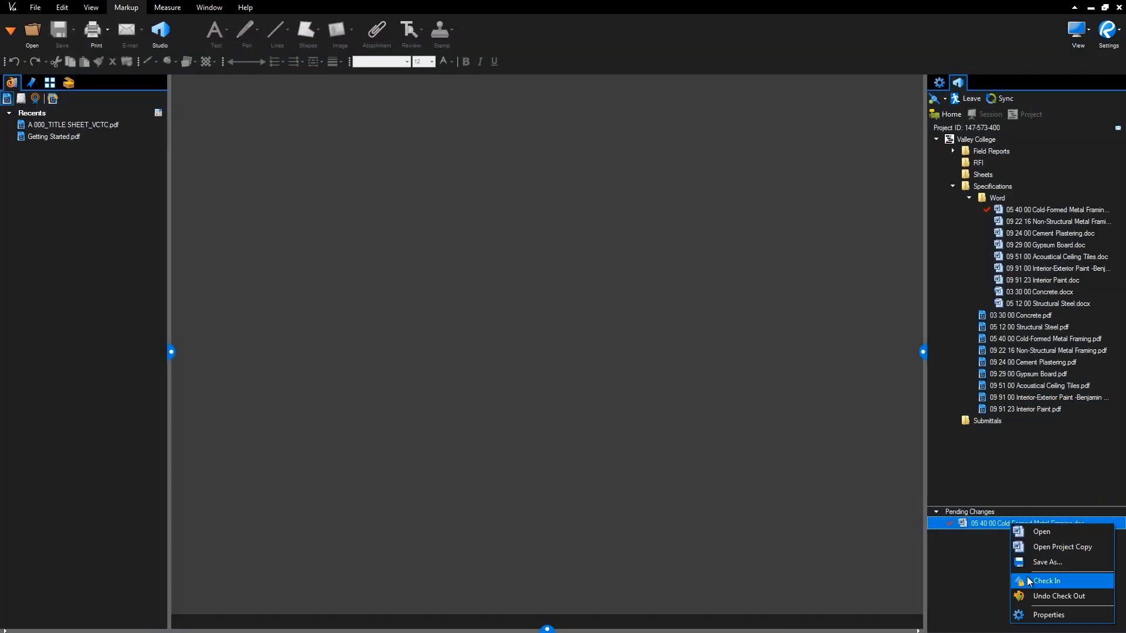
pyautogui.click(1046, 580)
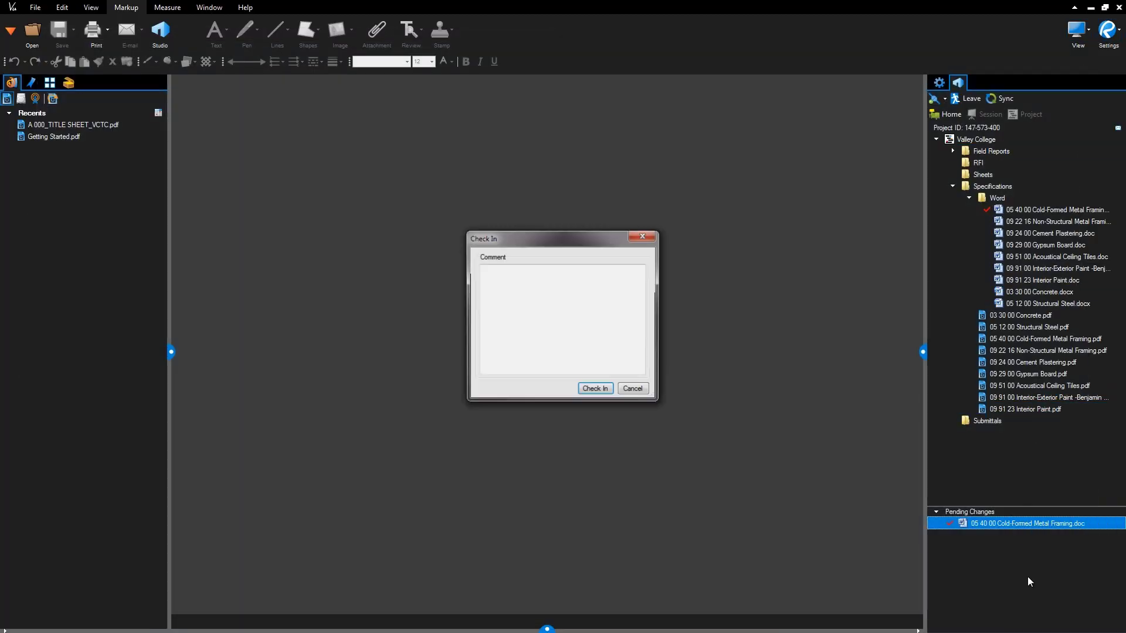
pyautogui.click(593, 390)
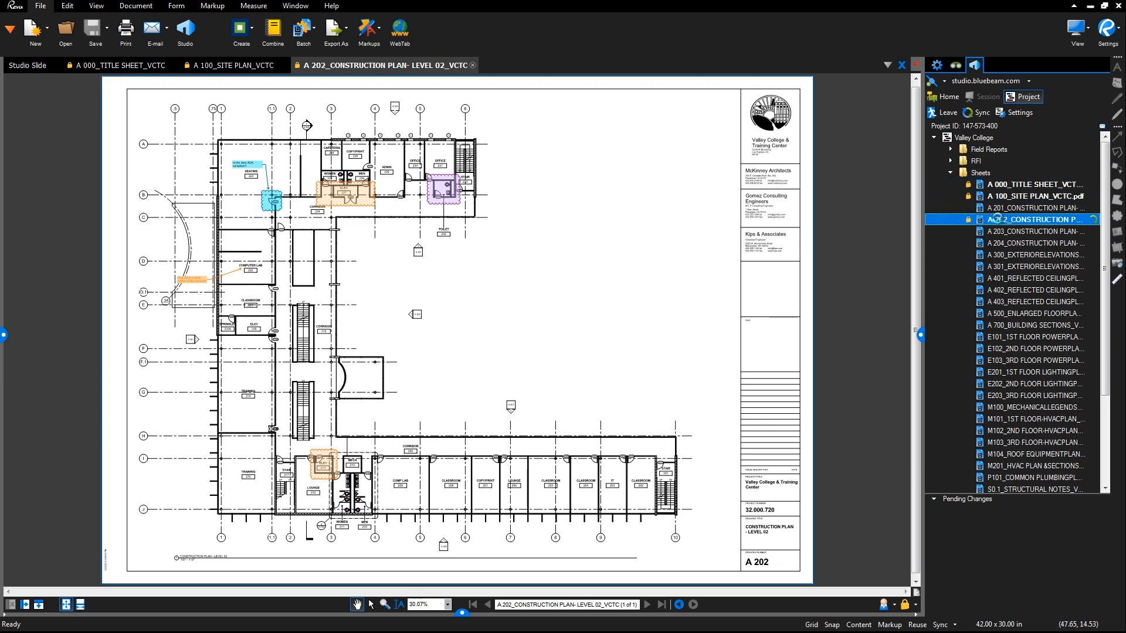
# View revision 4 of sheet A 202 in its own tab from Revision History
pyautogui.rightClick(999, 220)
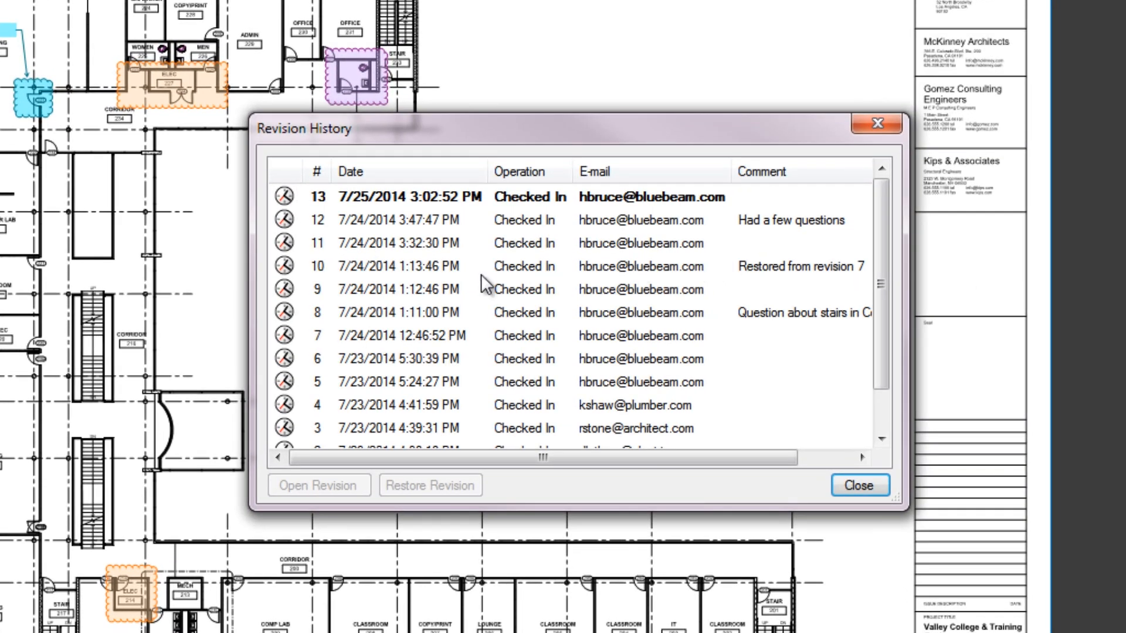
pyautogui.click(351, 287)
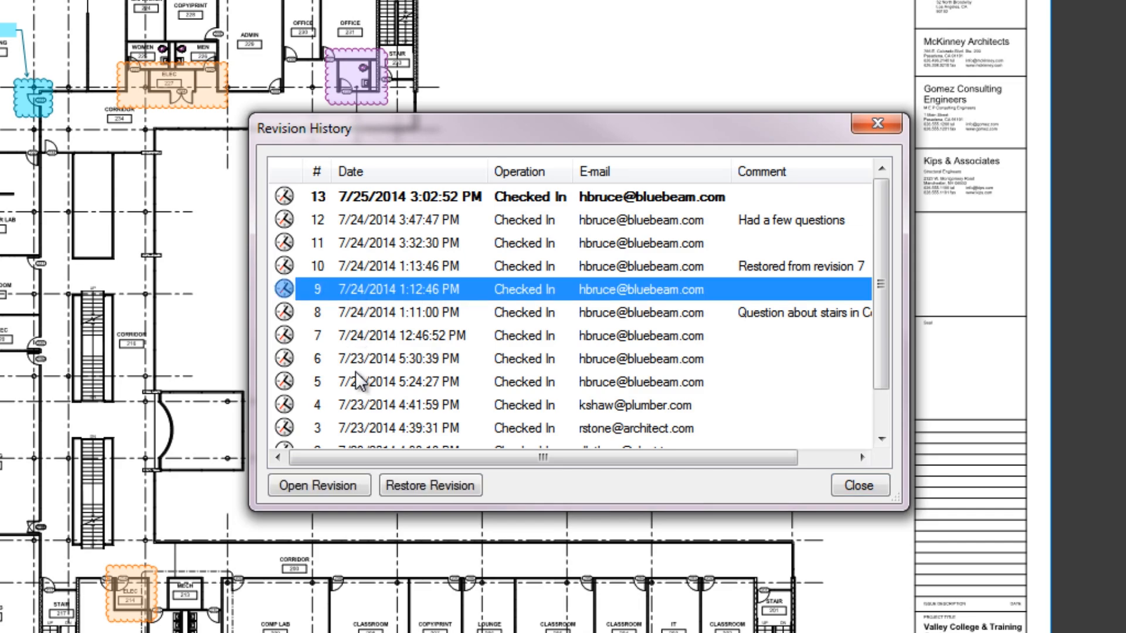
pyautogui.click(357, 411)
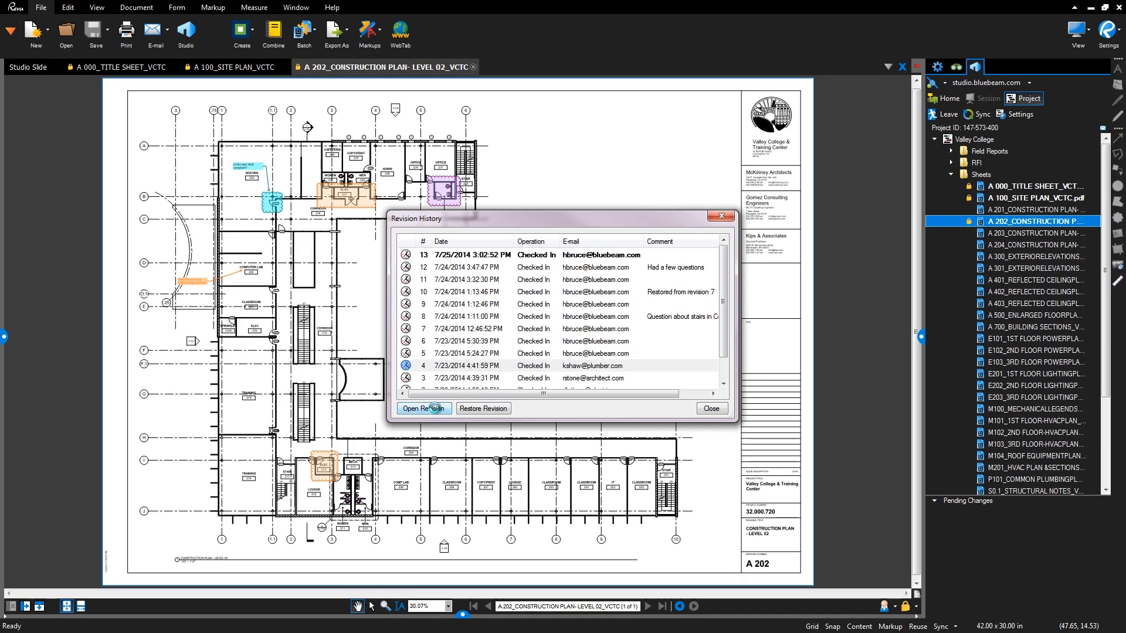
pyautogui.click(423, 410)
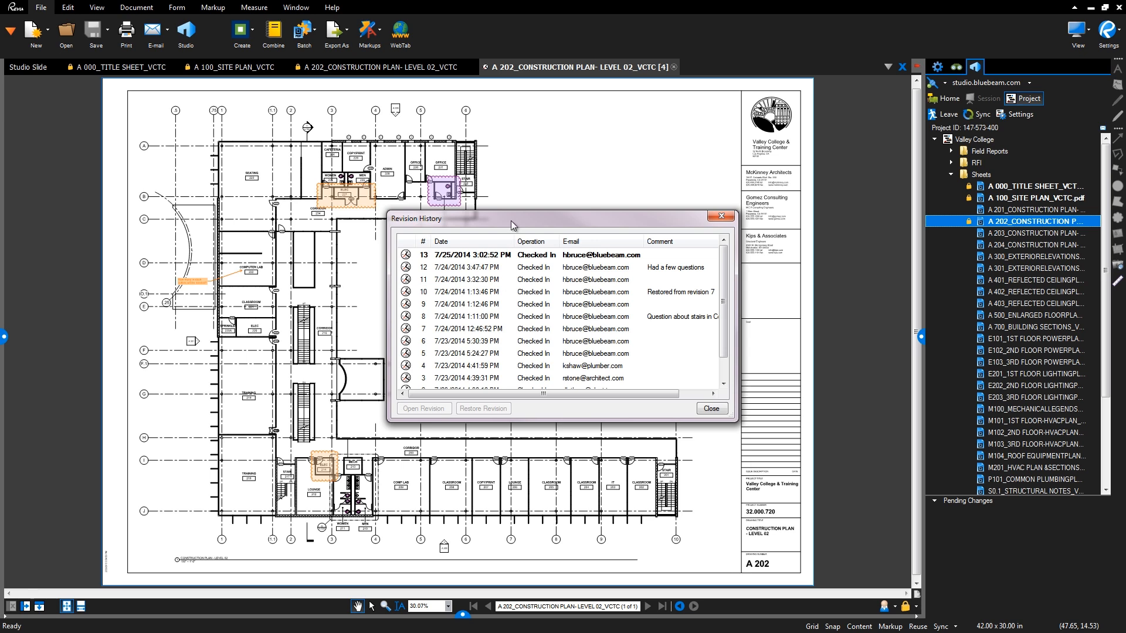
pyautogui.moveTo(546, 220); pyautogui.dragTo(665, 239)
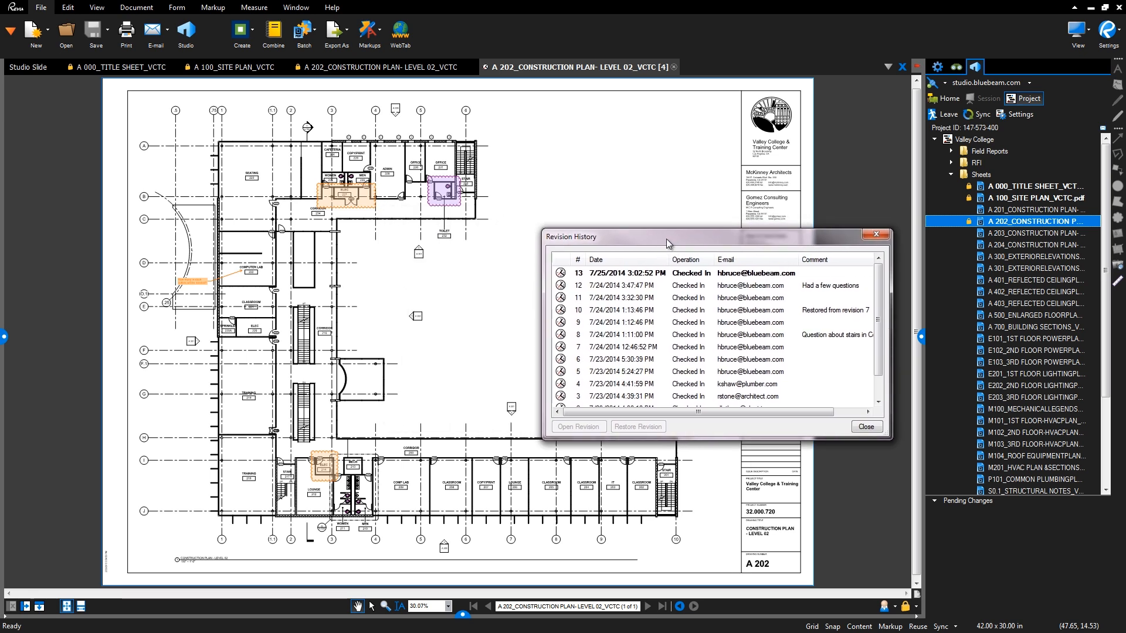
# Restore sheet A 202 to revision 6 and close its revision history
pyautogui.click(703, 396)
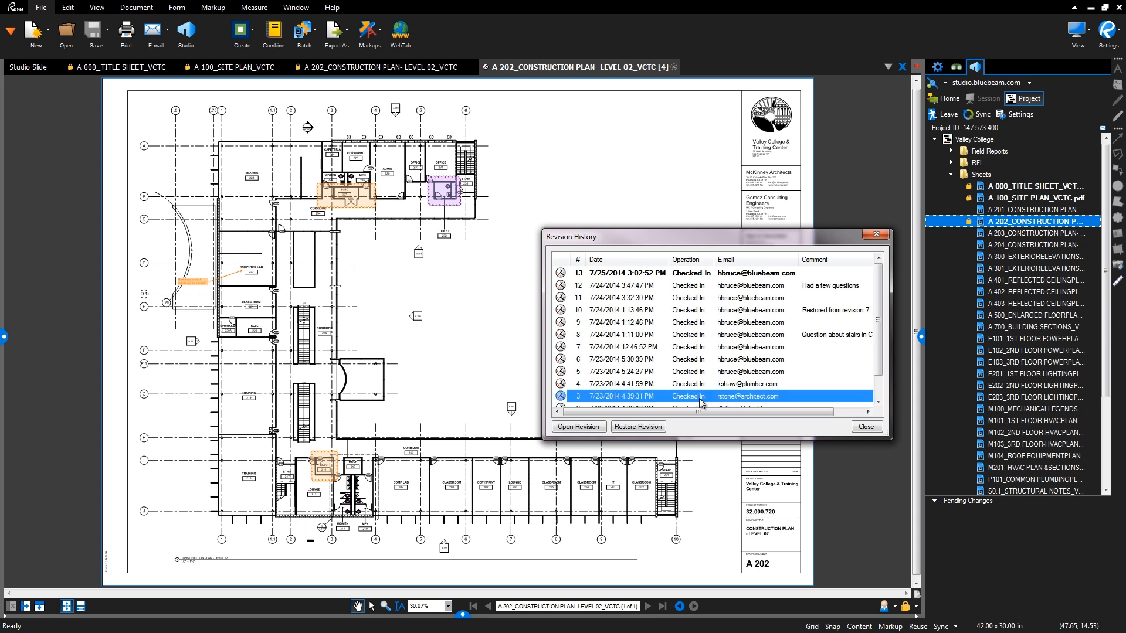
pyautogui.click(704, 360)
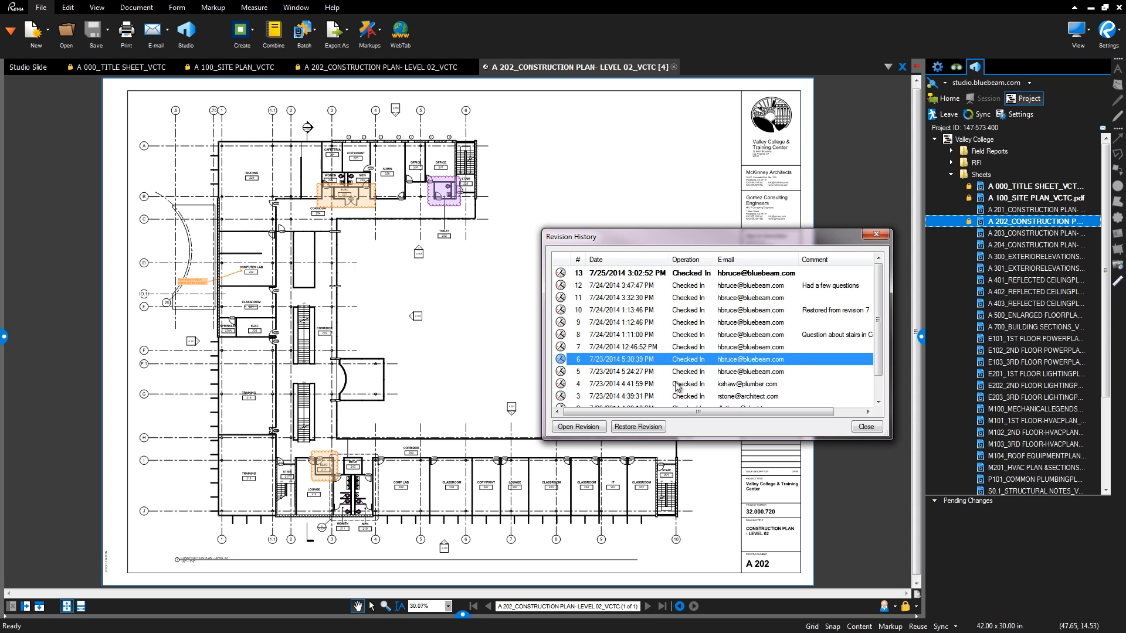
pyautogui.click(653, 429)
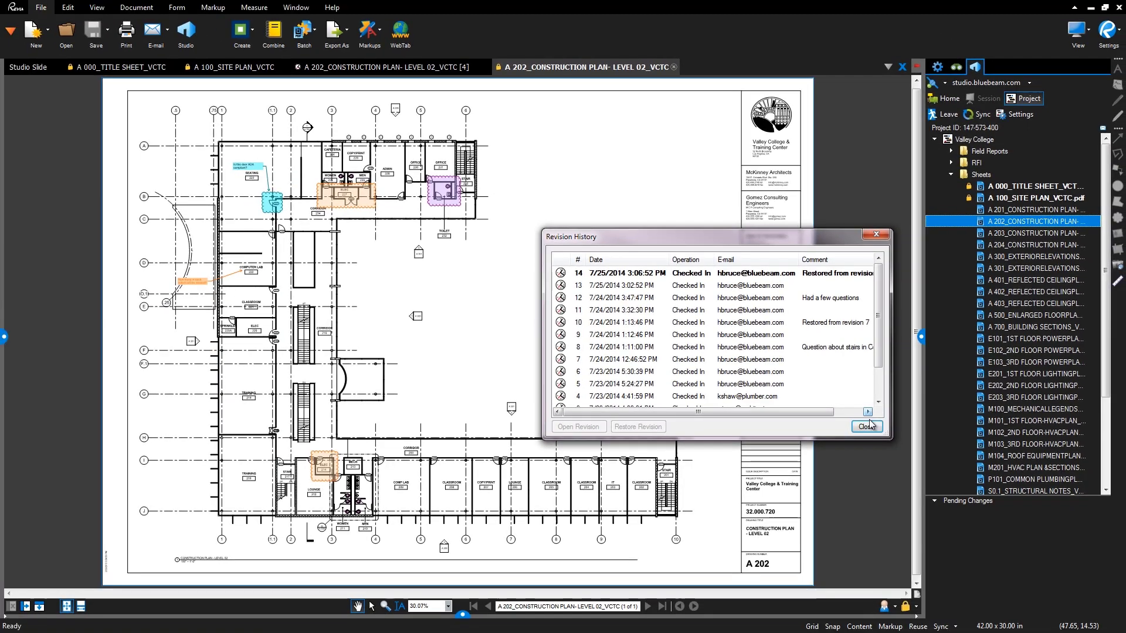
pyautogui.click(866, 427)
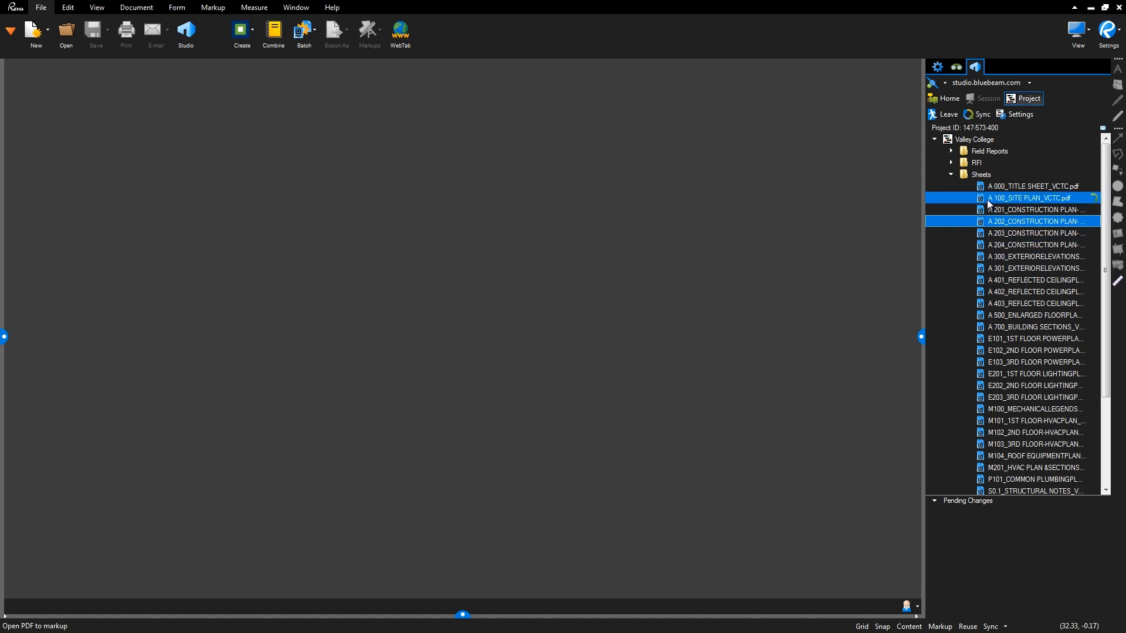
# Check out sheets A 402 and A 403 from the project
pyautogui.click(1006, 290)
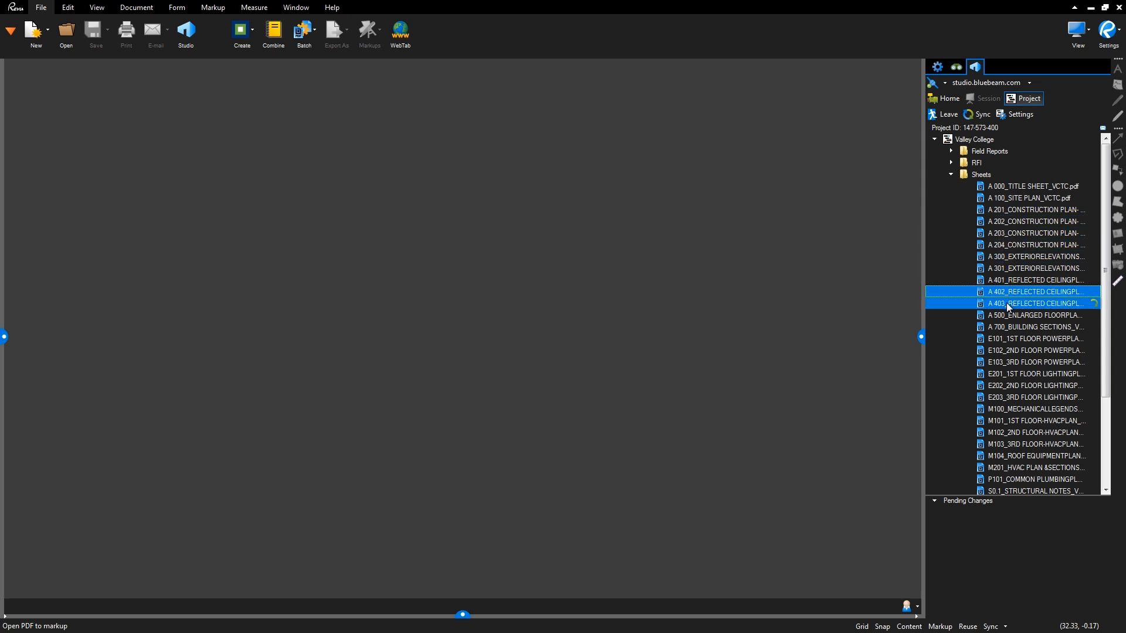
pyautogui.rightClick(997, 292)
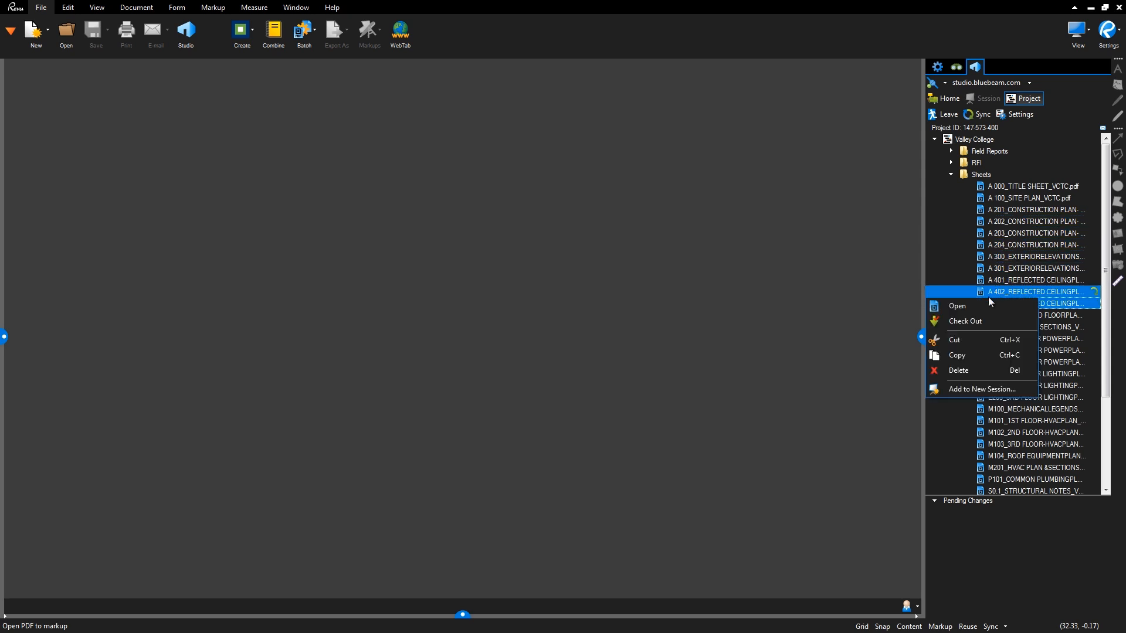
pyautogui.click(977, 321)
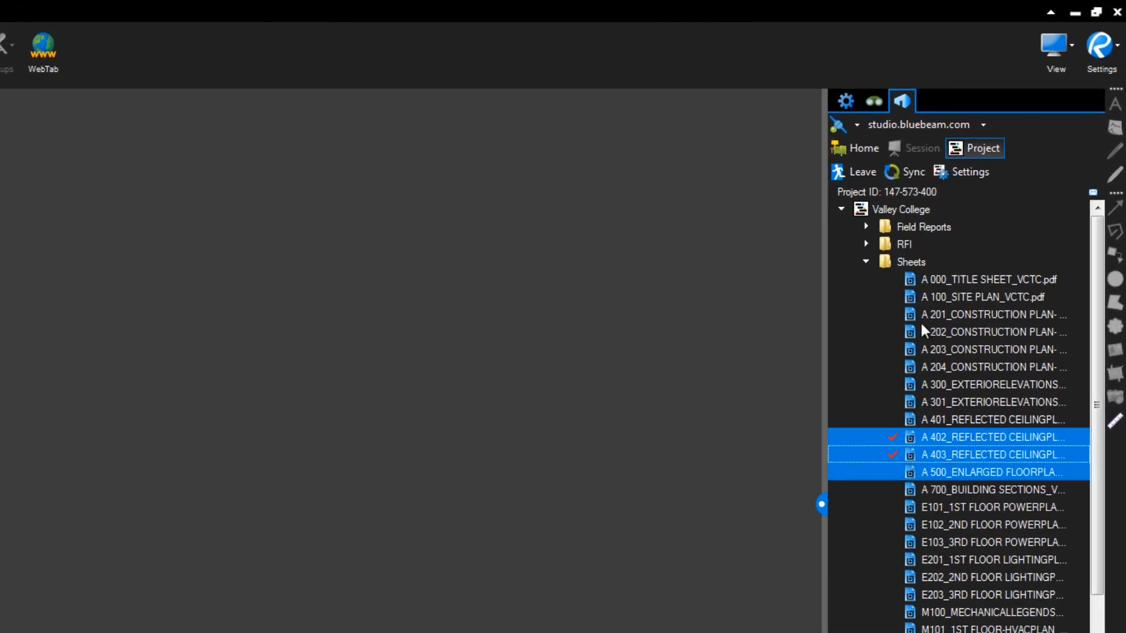
# Take the Studio project offline and open A 402 from Pending Changes
pyautogui.click(856, 126)
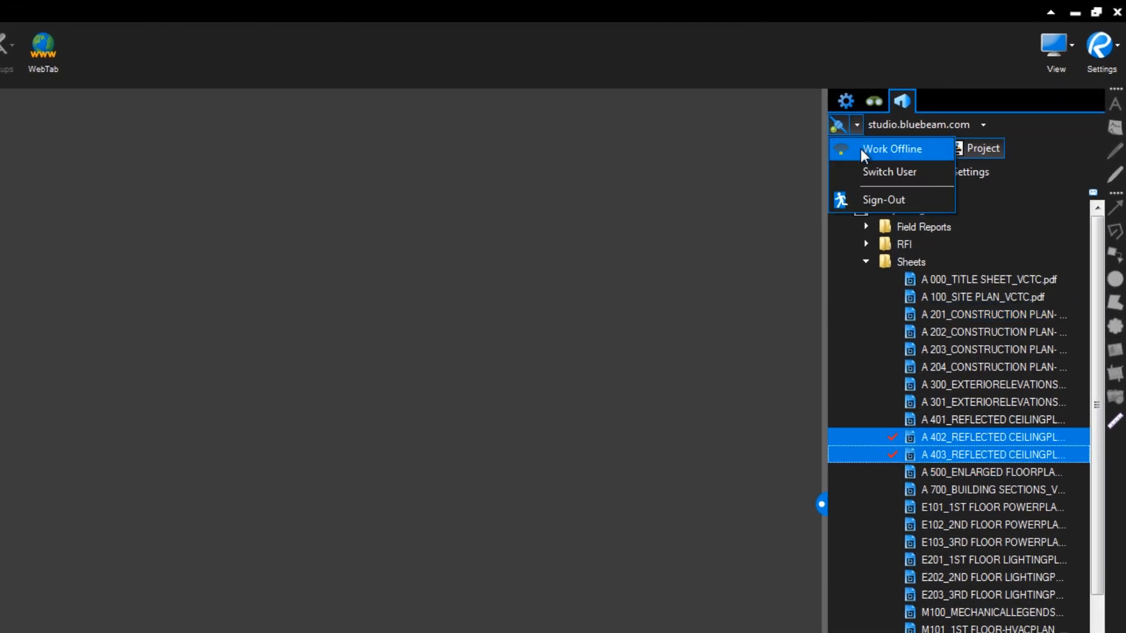
pyautogui.click(861, 149)
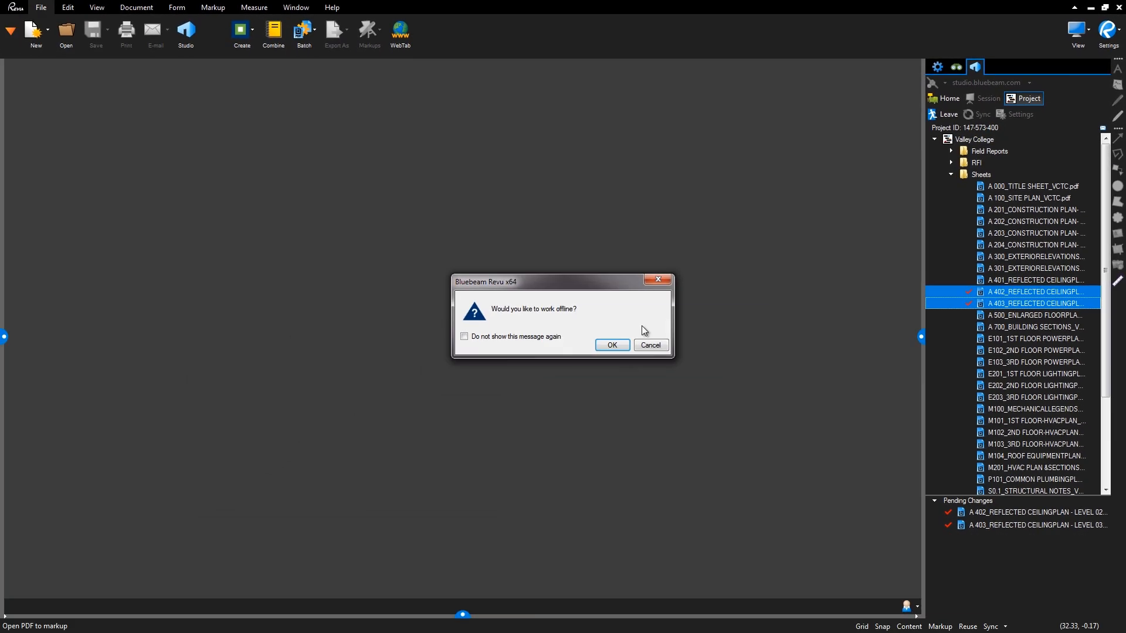
pyautogui.click(613, 346)
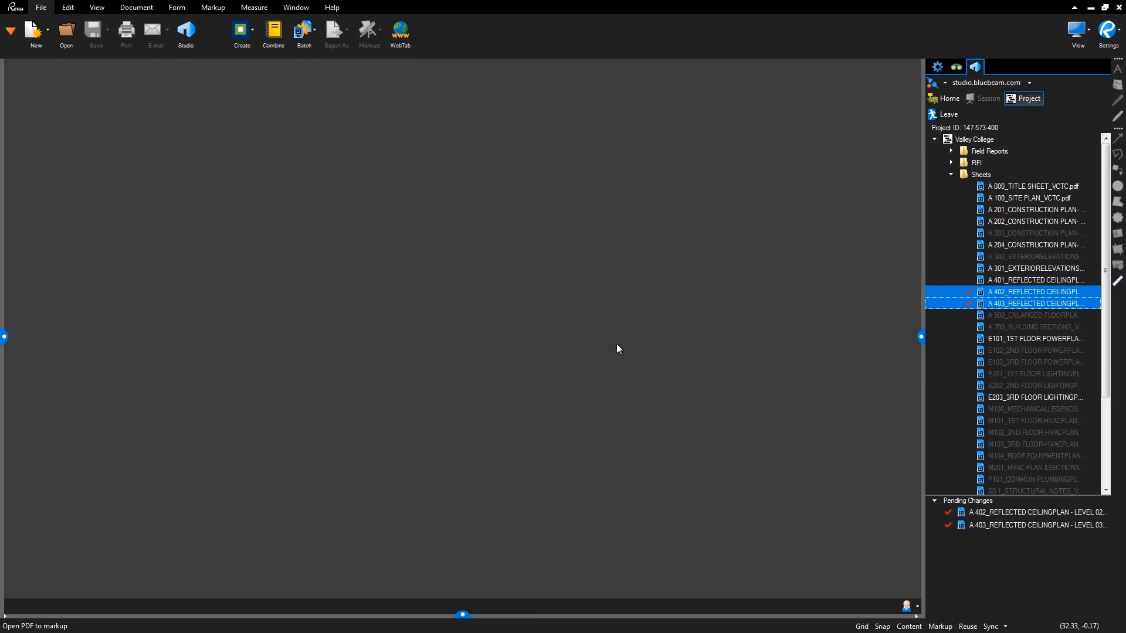
pyautogui.doubleClick(1029, 512)
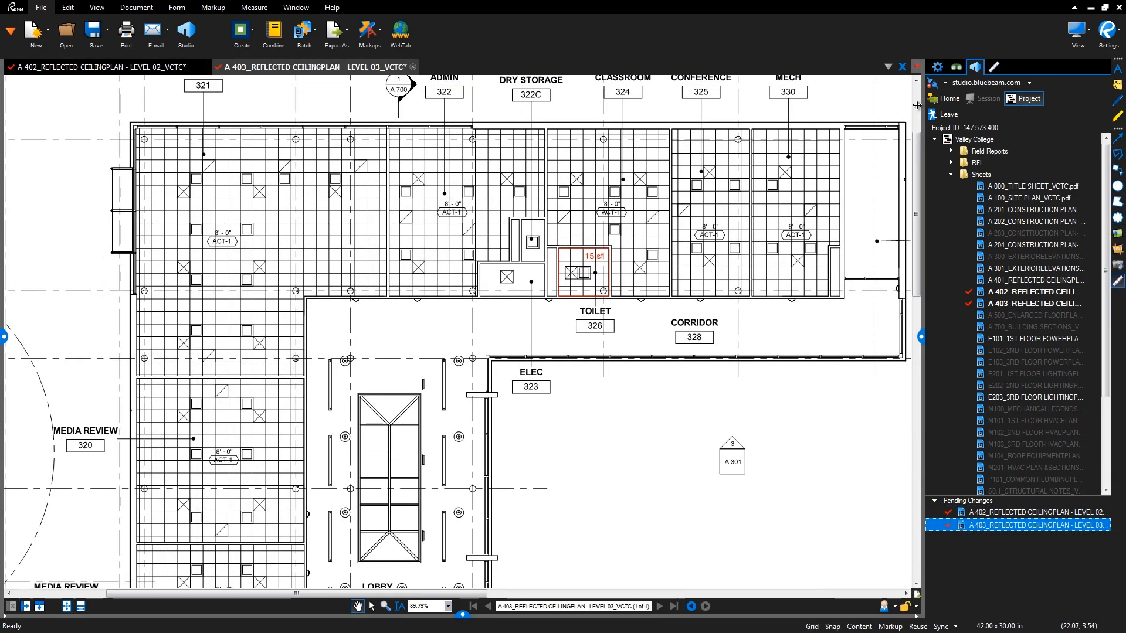
# Bring the Studio project back online and start checking in sheet A 403
pyautogui.click(937, 83)
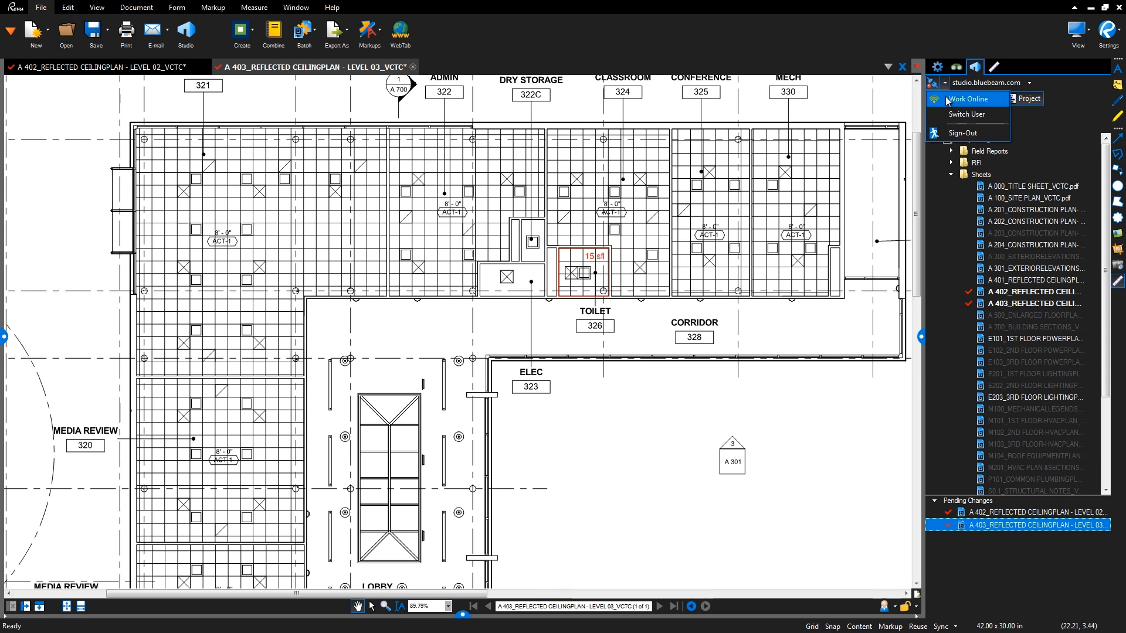
pyautogui.click(948, 102)
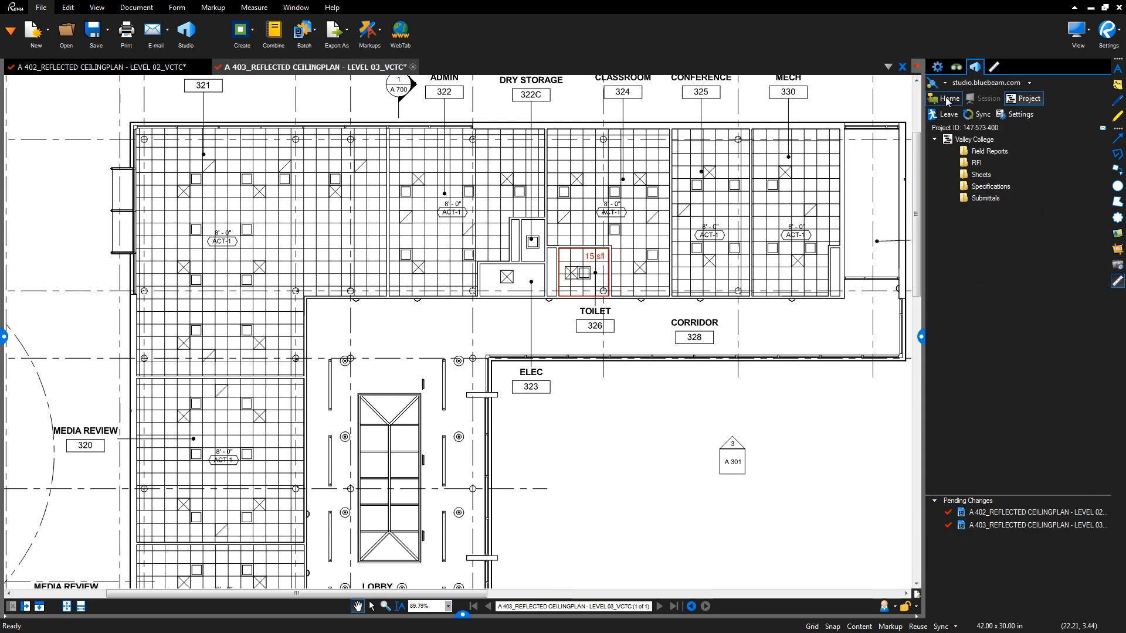
pyautogui.rightClick(240, 69)
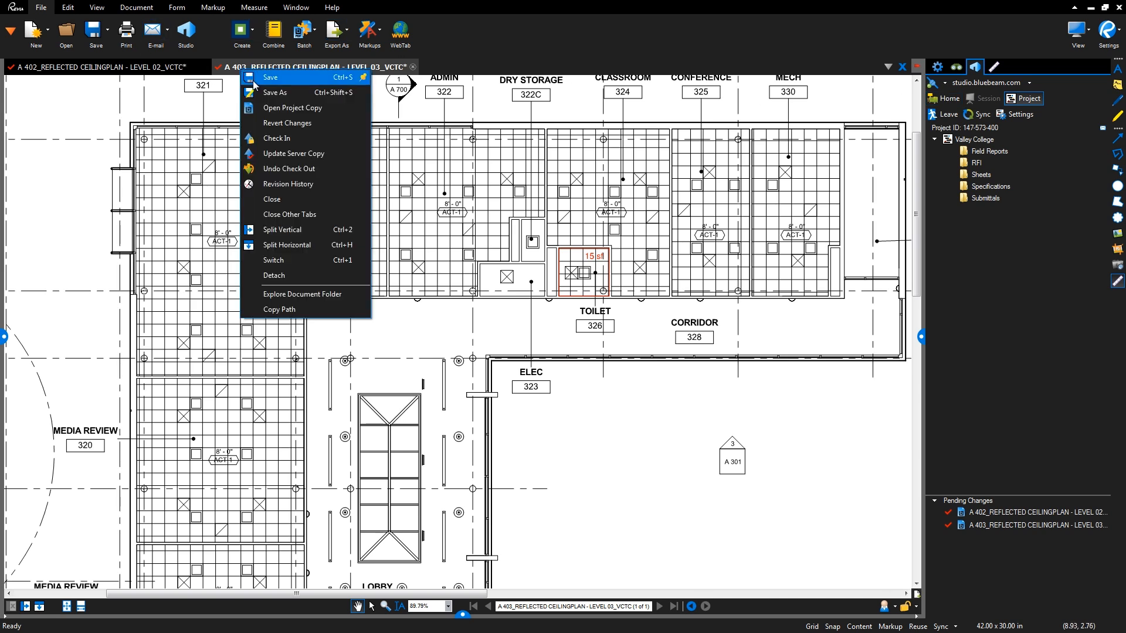
pyautogui.click(278, 139)
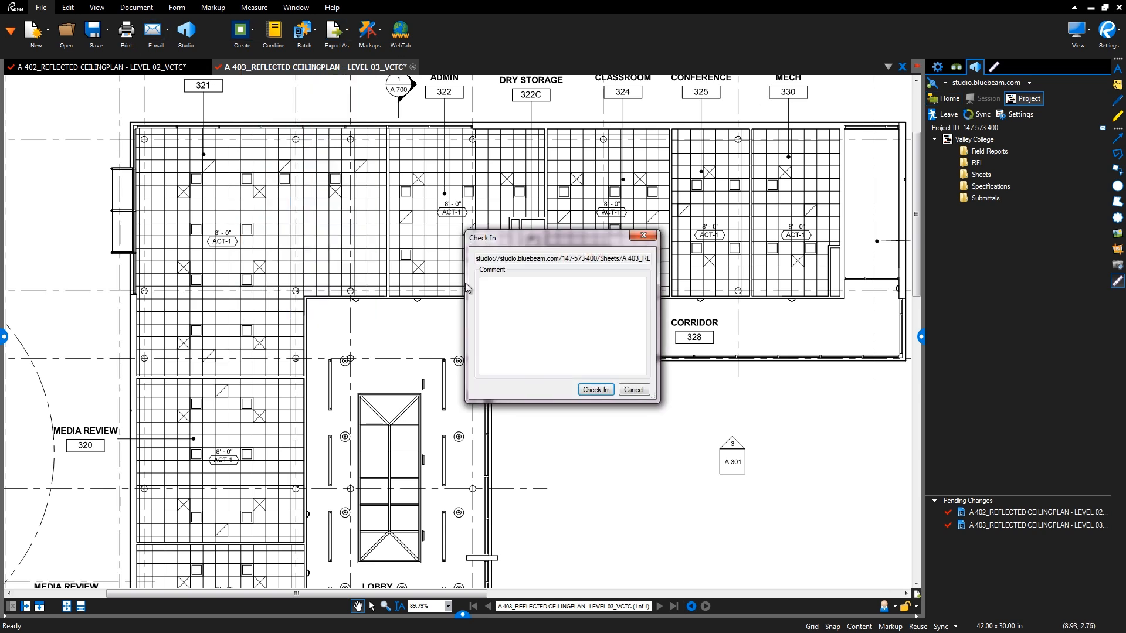
# Confirm the check-in of the ceiling plan sheets and switch to working offline
pyautogui.click(596, 389)
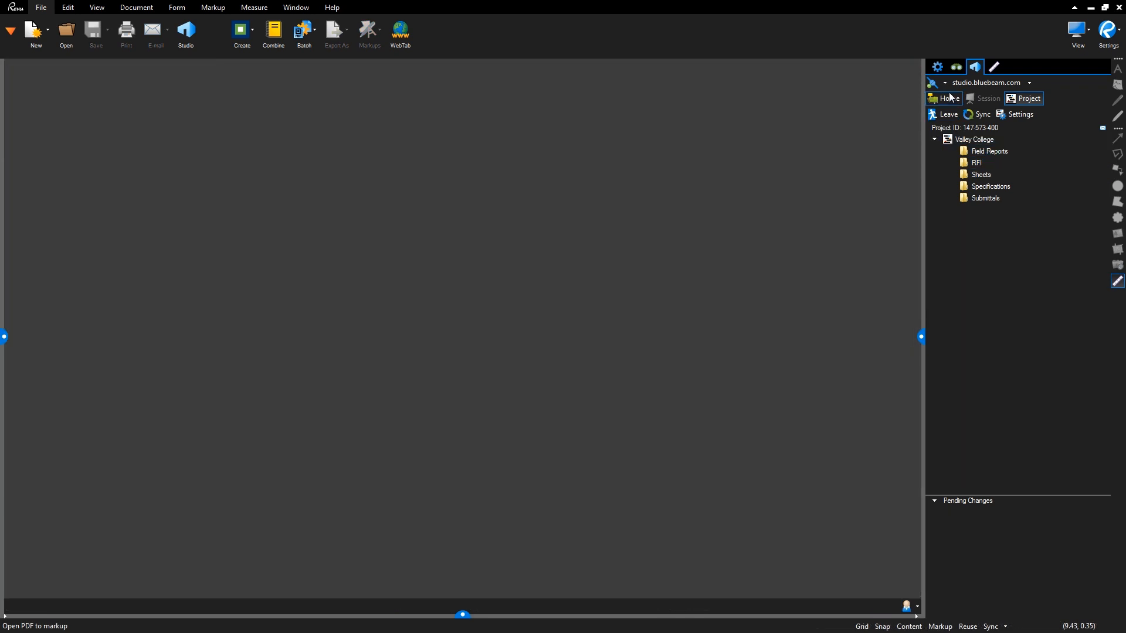
pyautogui.click(939, 83)
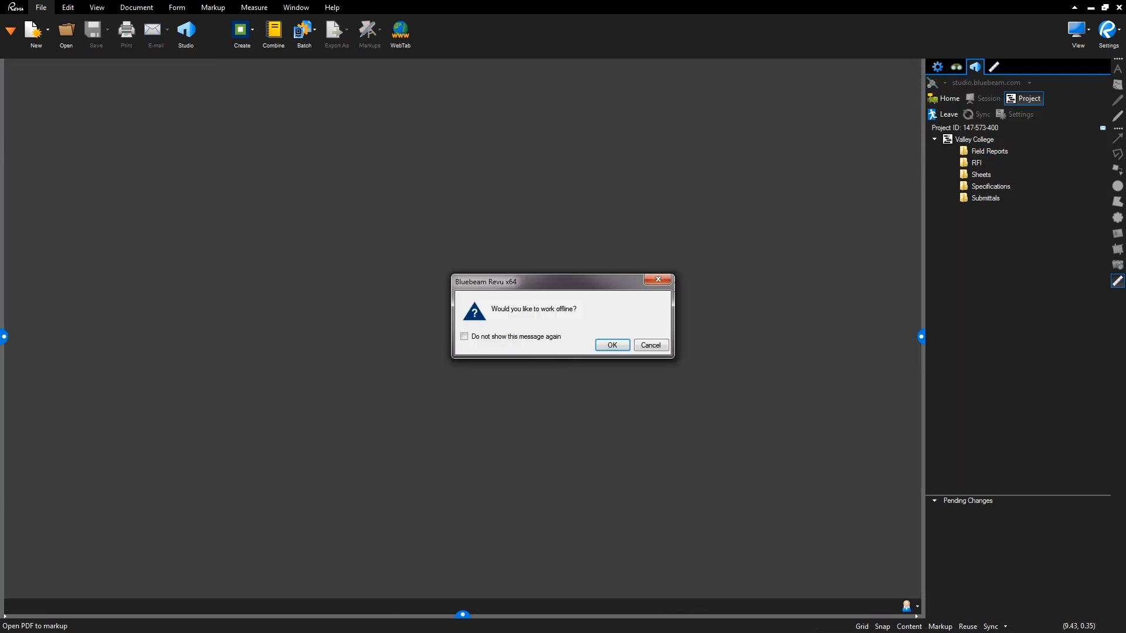
pyautogui.click(612, 345)
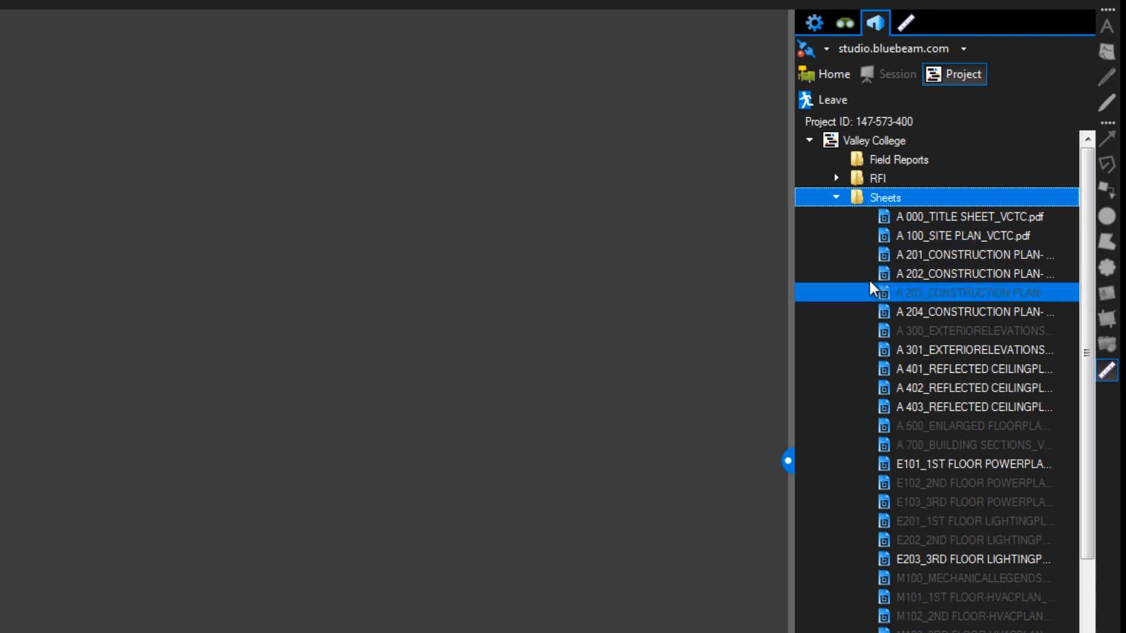
# Set sheet A 202 up for editing offline
pyautogui.rightClick(873, 280)
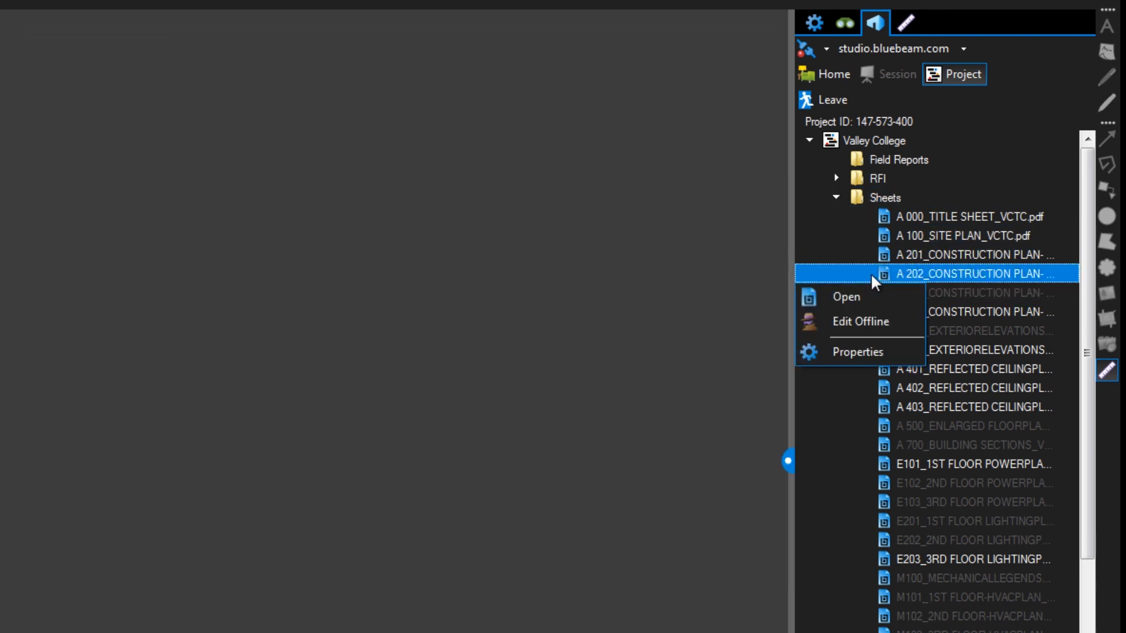
pyautogui.click(882, 326)
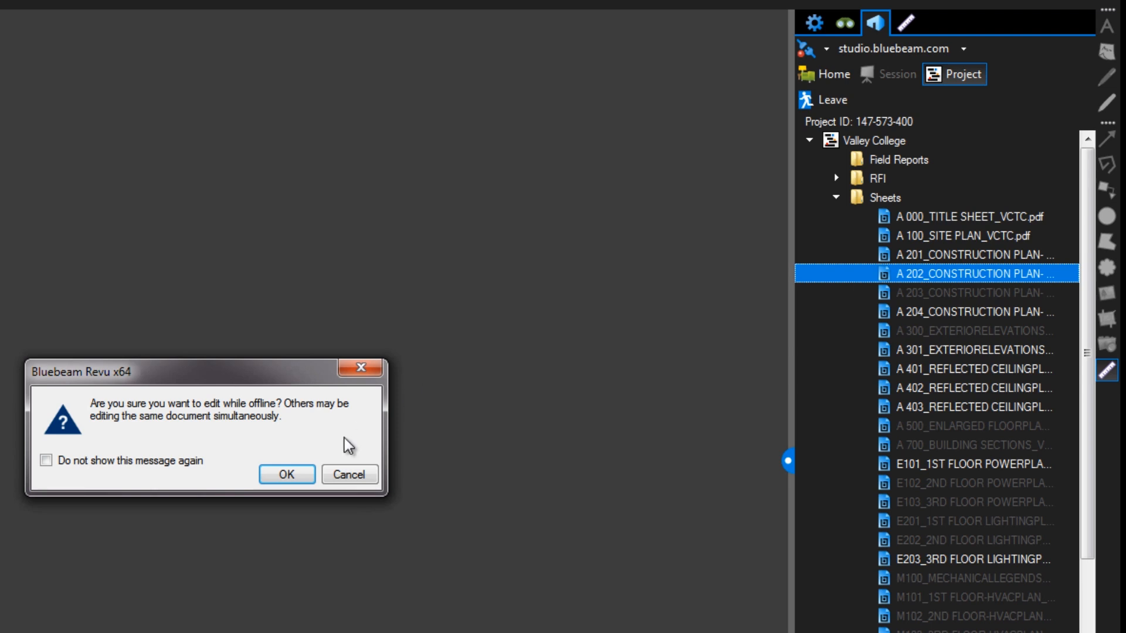
pyautogui.click(286, 474)
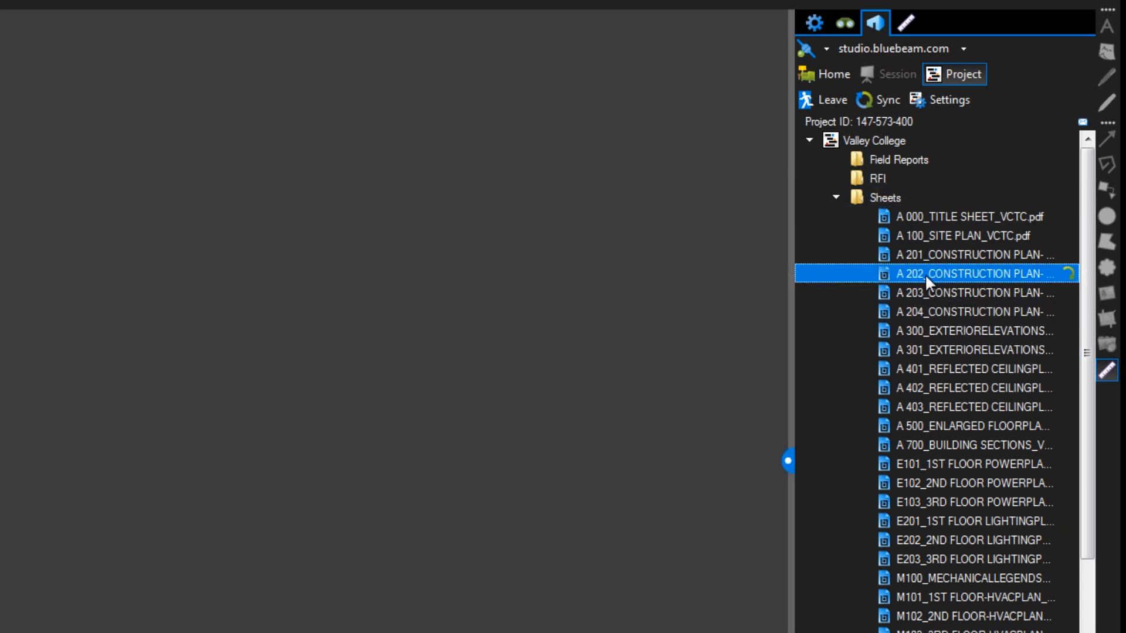
# Create the Studio Session 'Valley College - A 202' containing the A 202 construction plan
pyautogui.rightClick(925, 274)
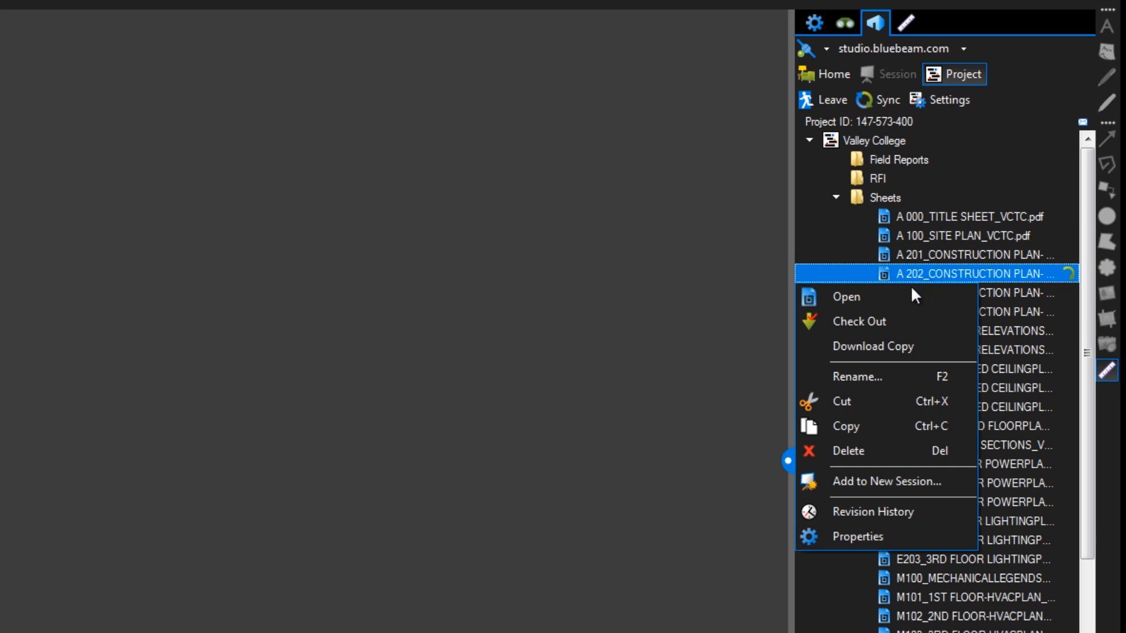
pyautogui.click(906, 480)
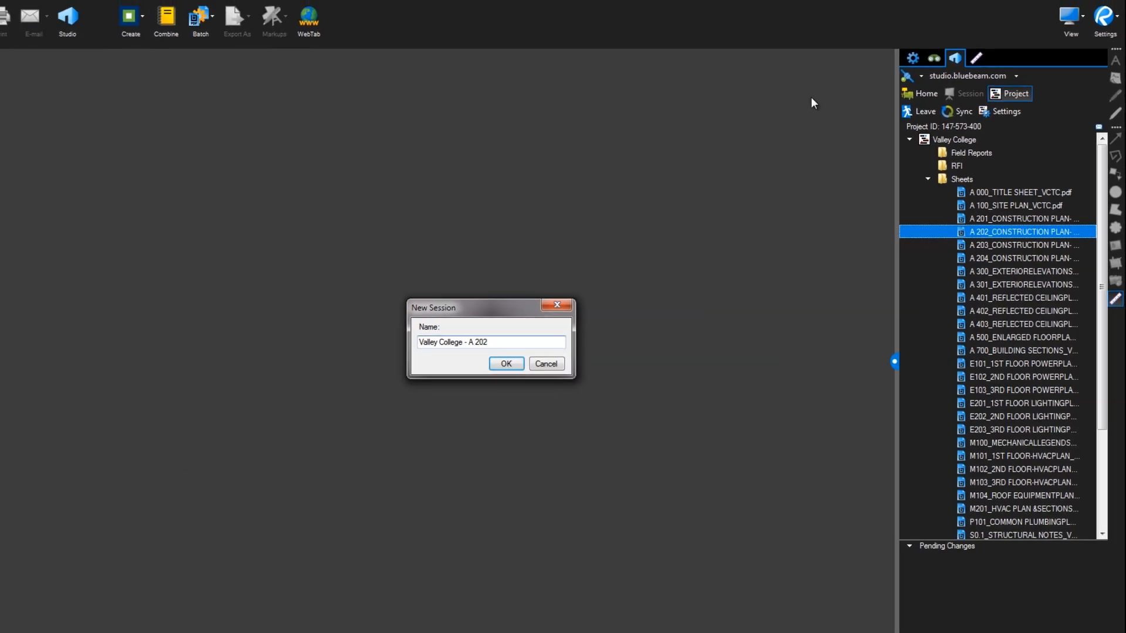
pyautogui.click(518, 359)
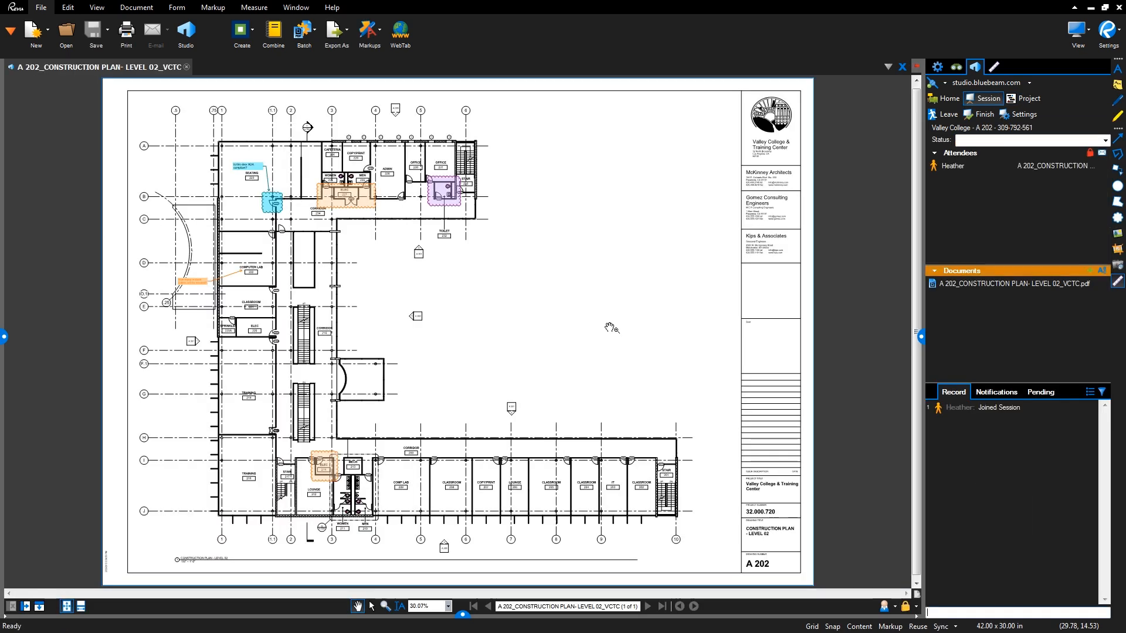
pyautogui.click(1024, 99)
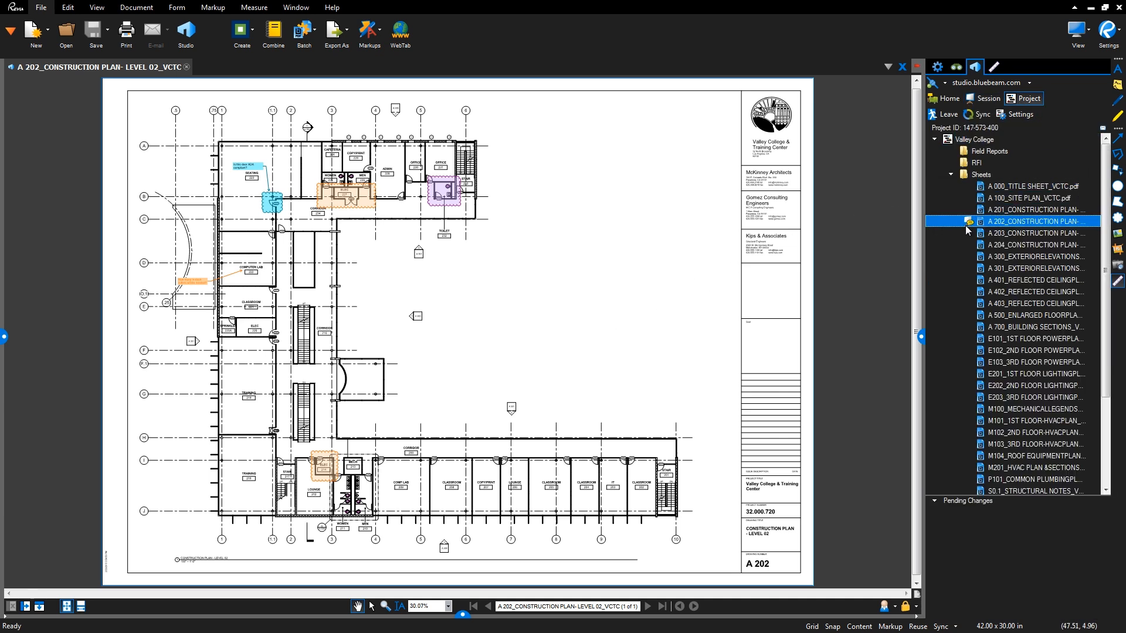
pyautogui.moveTo(1033, 221)
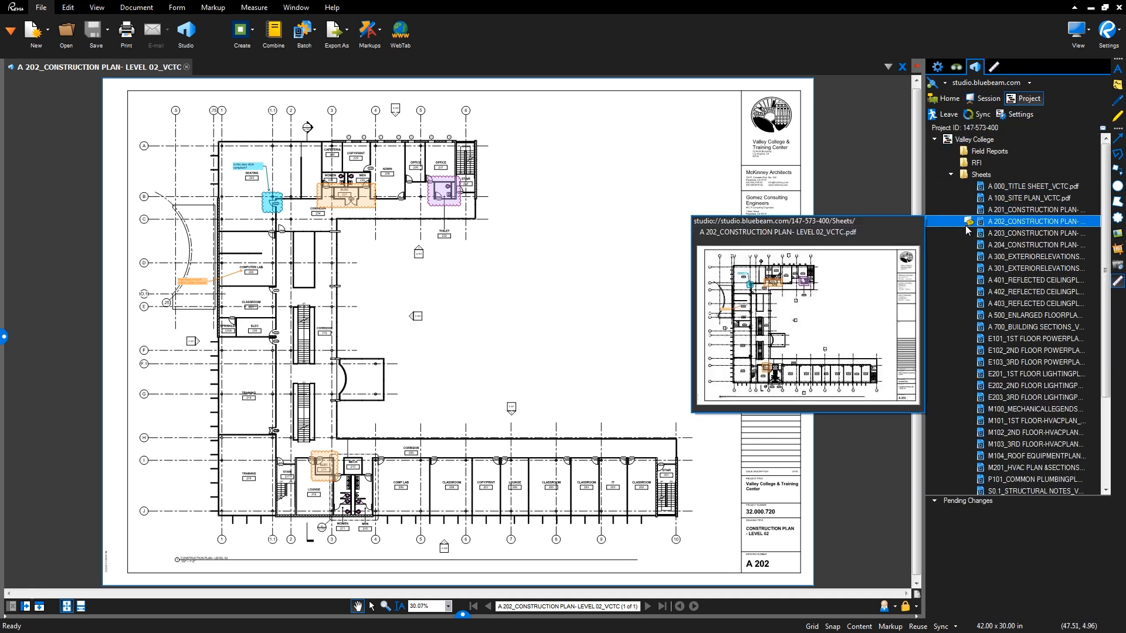
# Finish the A 202 session, saving over the existing file without generating a report
pyautogui.click(984, 99)
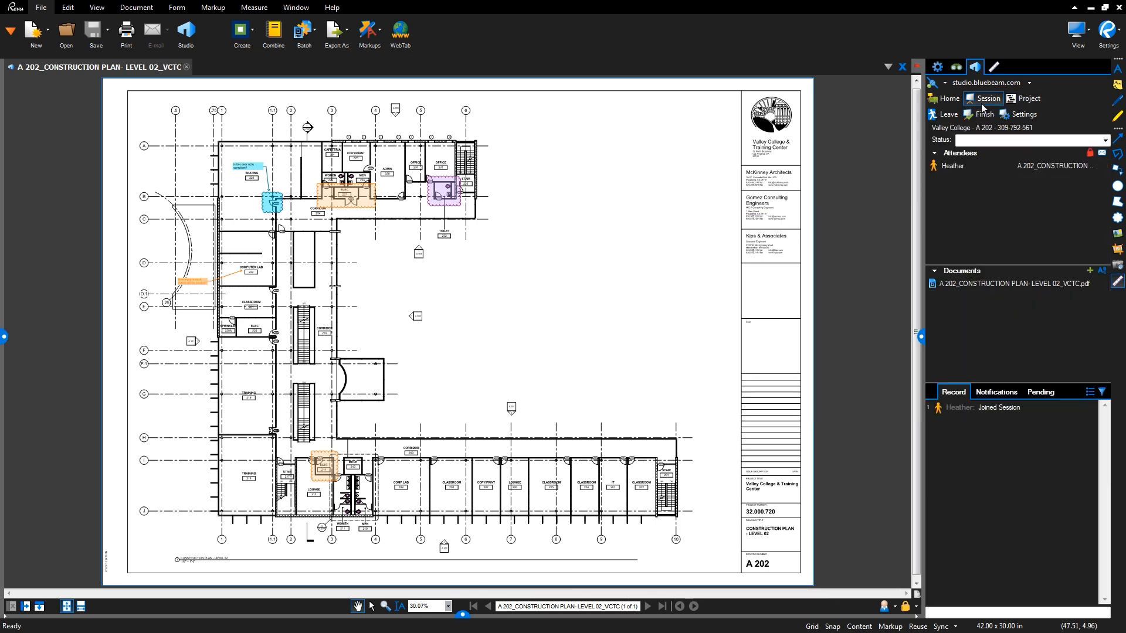
pyautogui.click(983, 115)
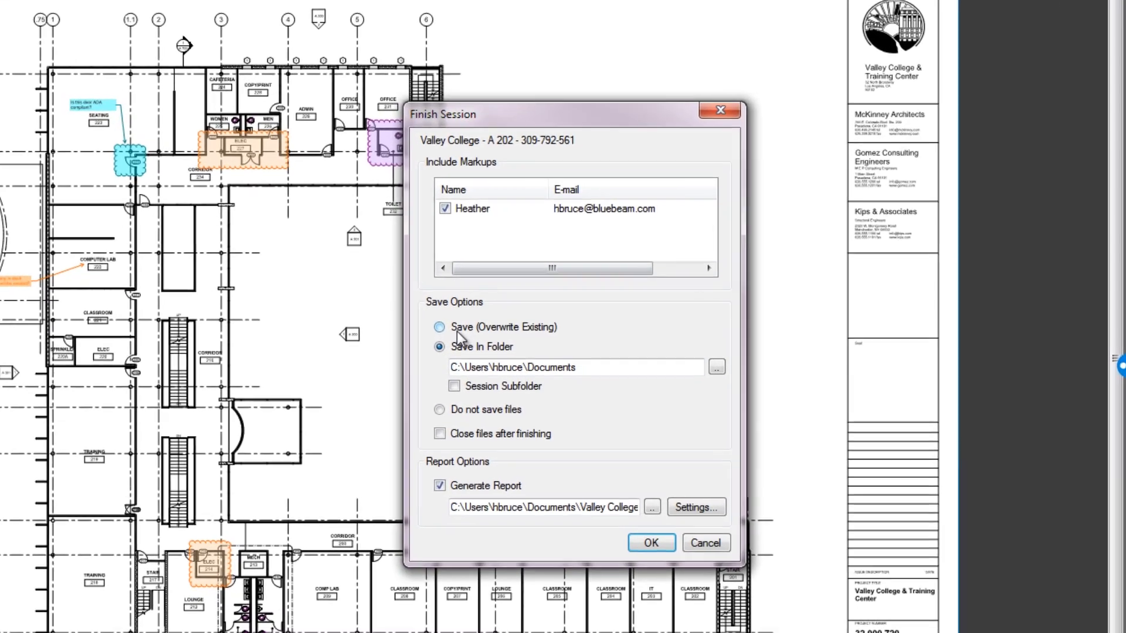
pyautogui.click(460, 318)
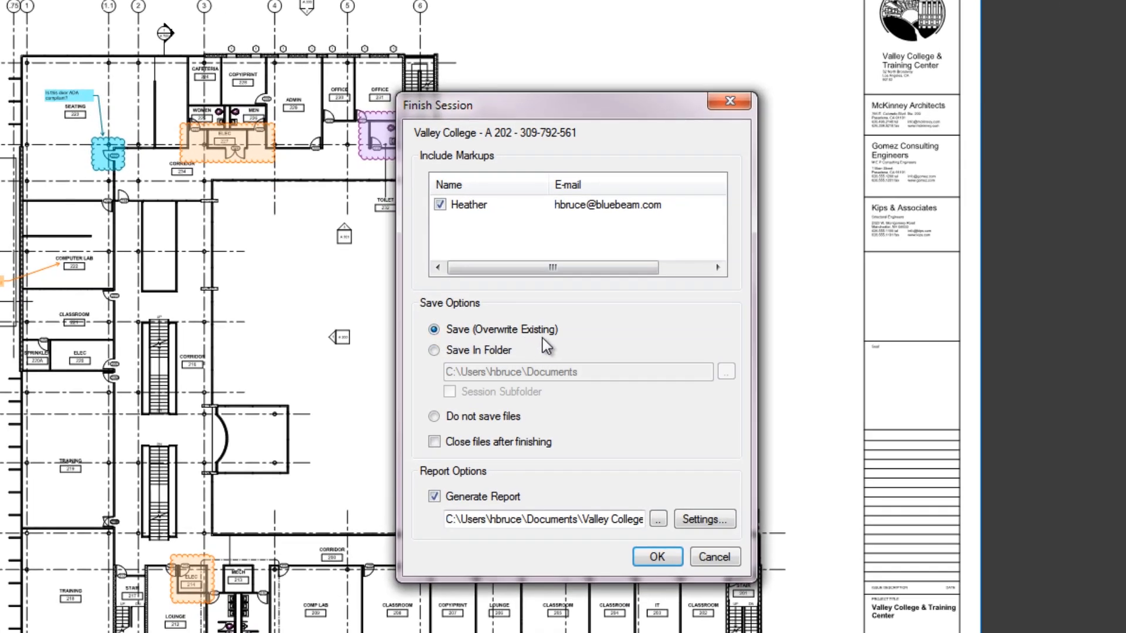
pyautogui.click(434, 497)
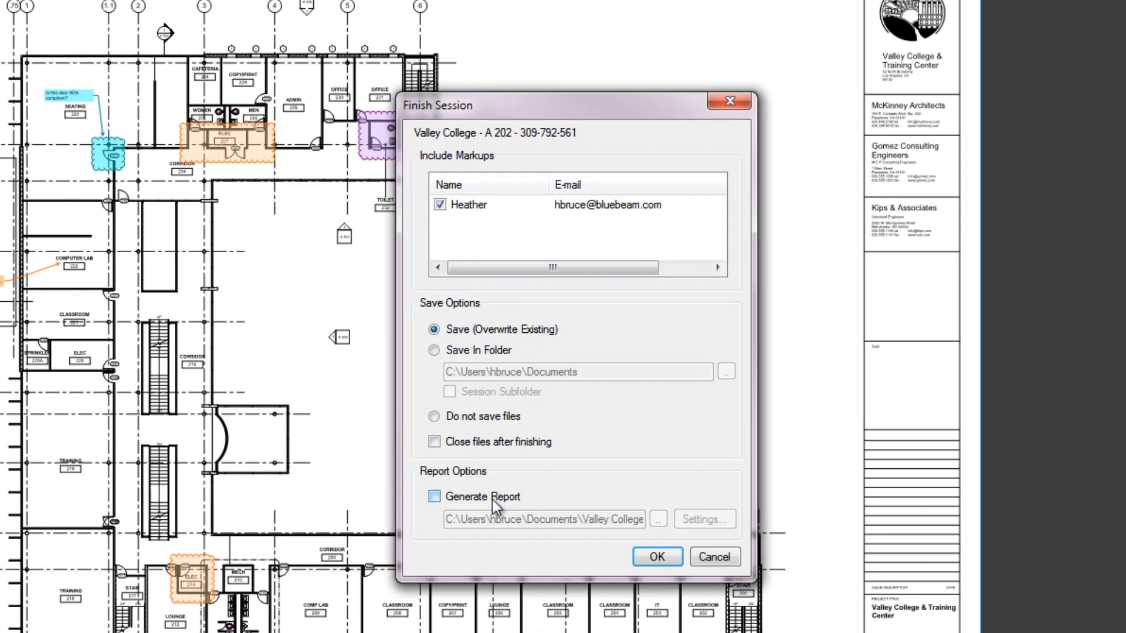
pyautogui.click(653, 556)
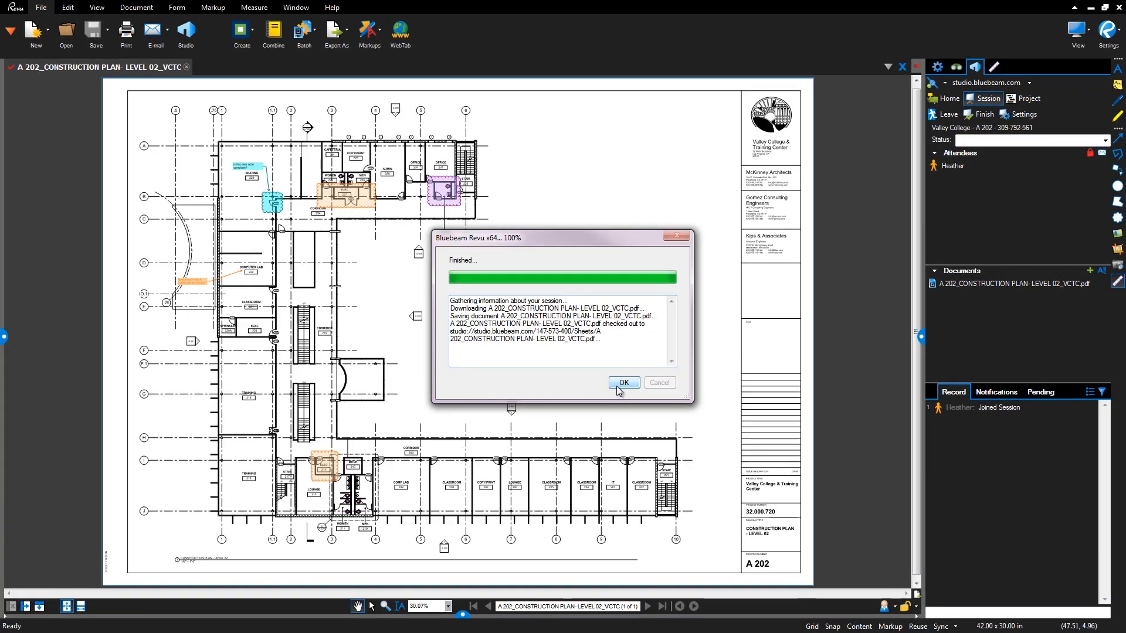
pyautogui.click(623, 383)
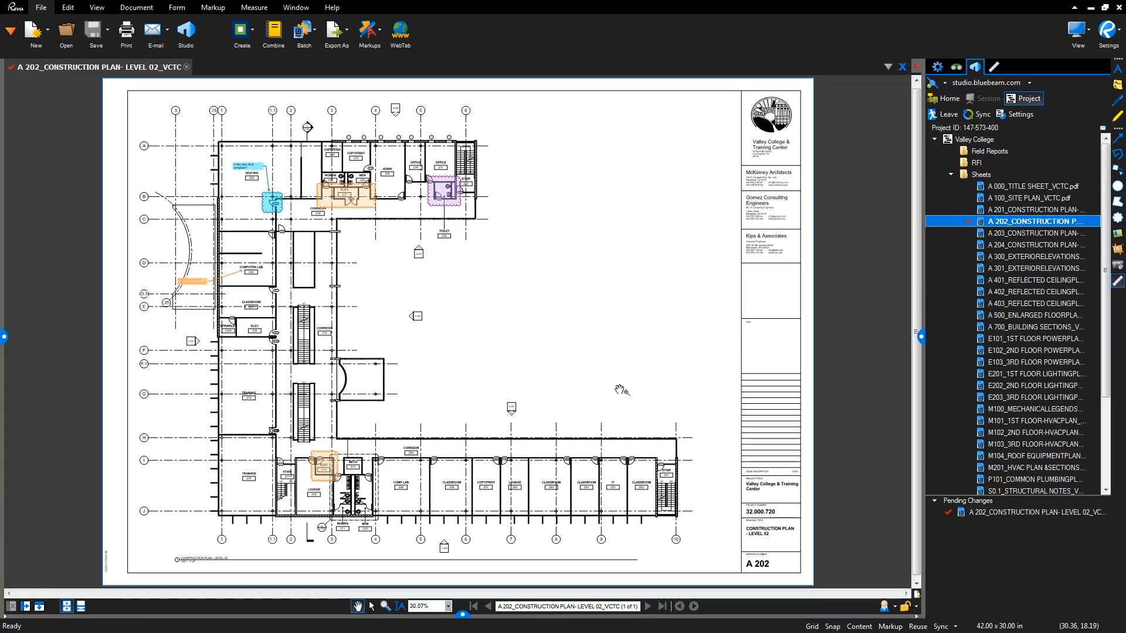
# Start checking sheet A 202 back in to the project
pyautogui.rightClick(1034, 222)
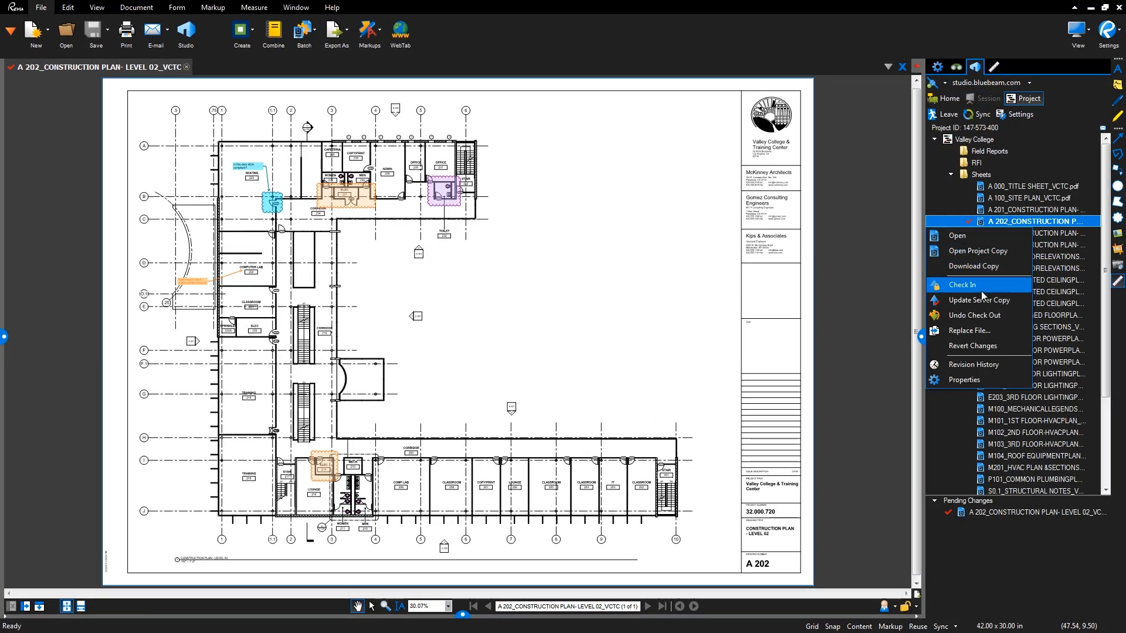
pyautogui.click(962, 284)
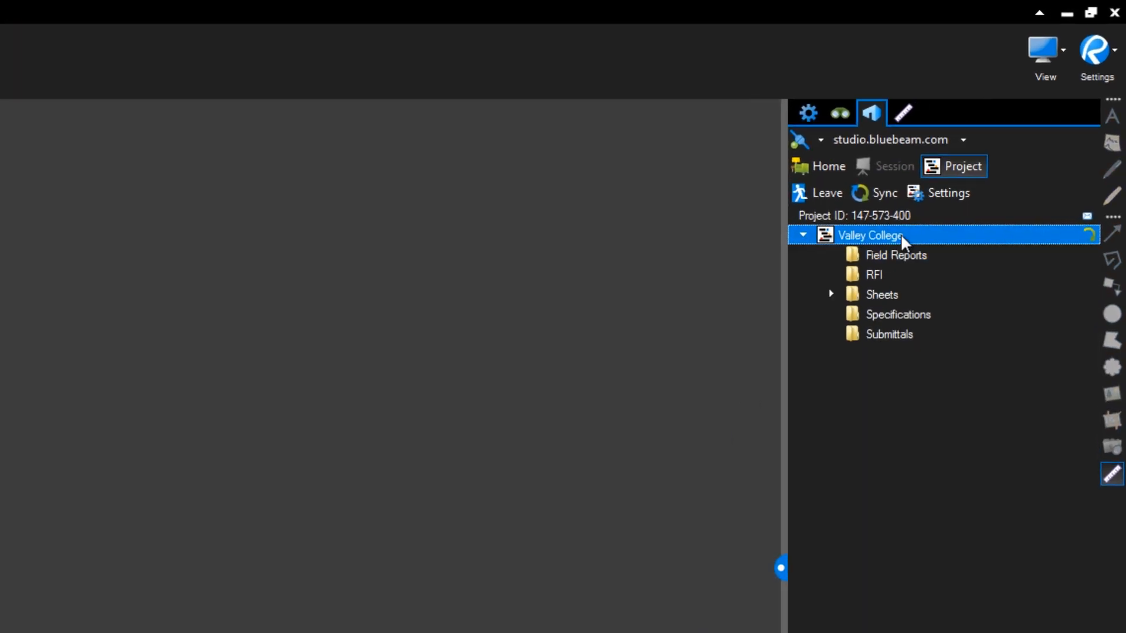
# Show the Checkout Review for Valley College and widen the Checked Out By column
pyautogui.rightClick(900, 235)
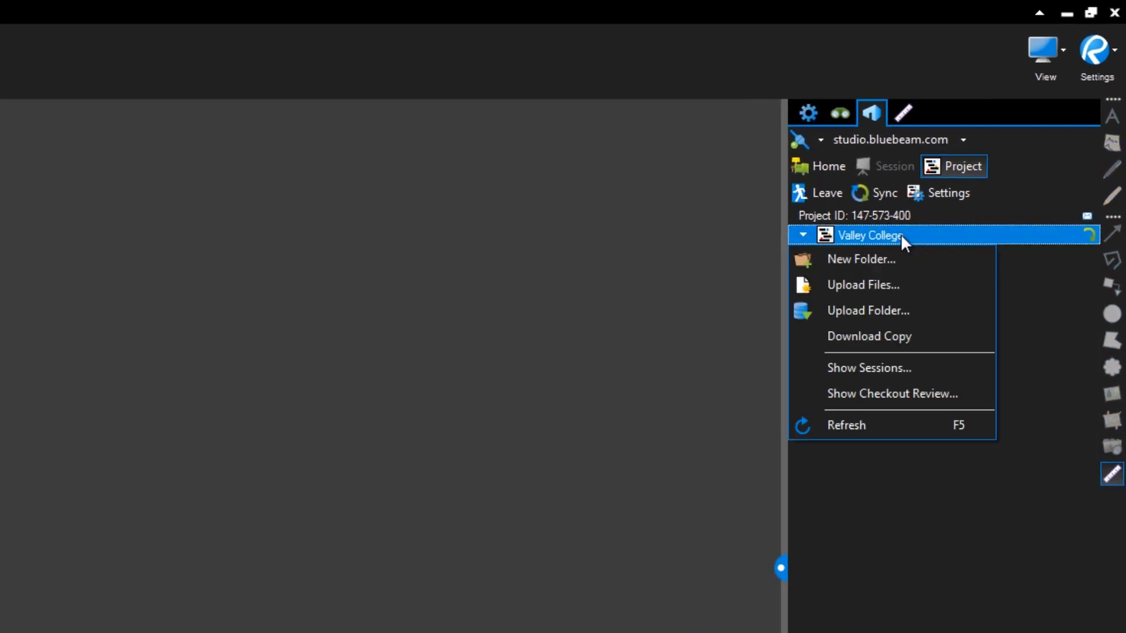
pyautogui.click(930, 393)
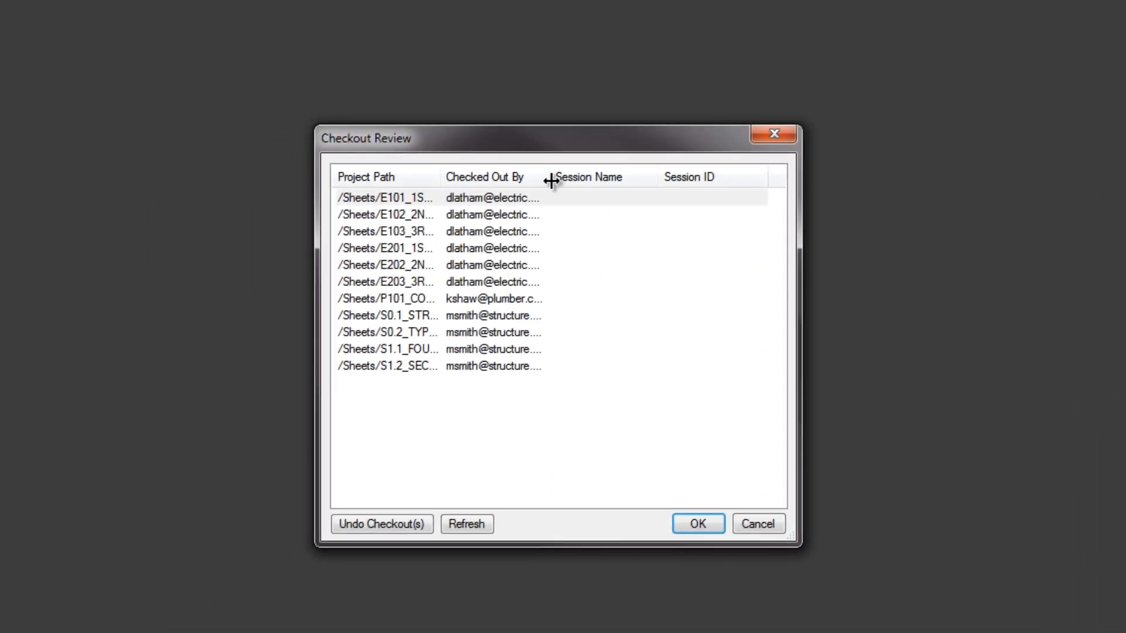
pyautogui.moveTo(549, 178); pyautogui.dragTo(615, 178)
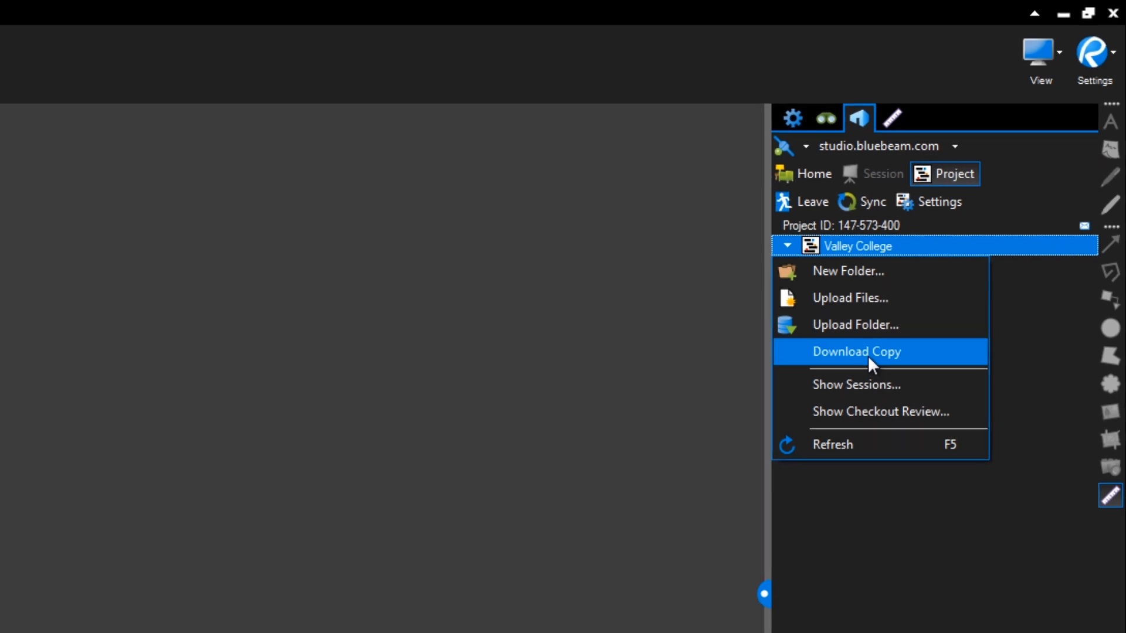
pyautogui.click(856, 373)
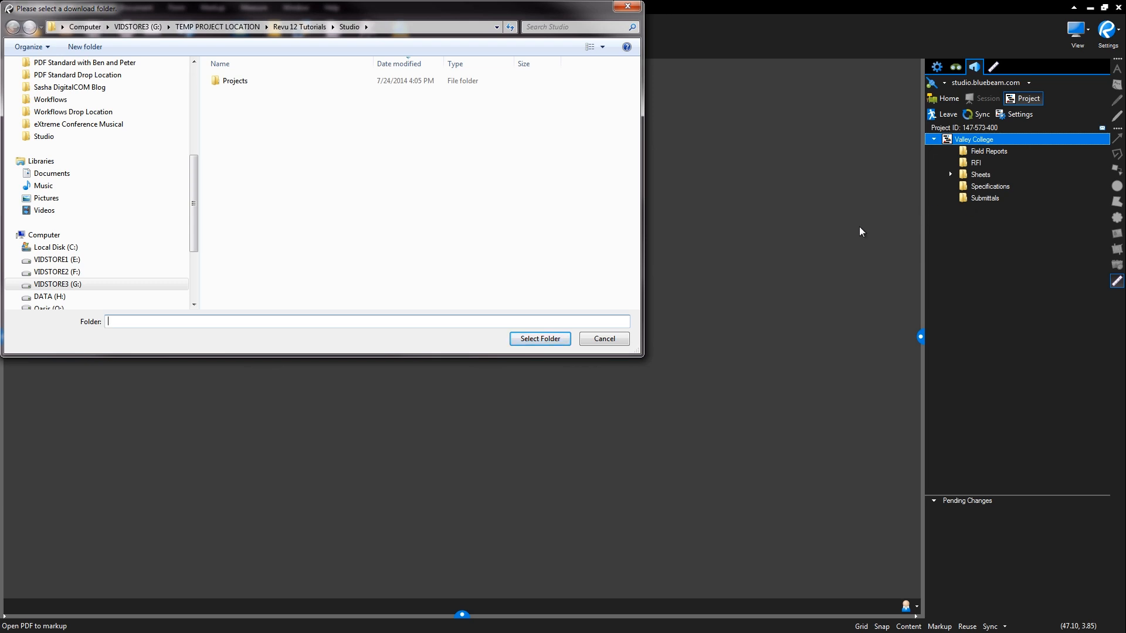
pyautogui.click(603, 339)
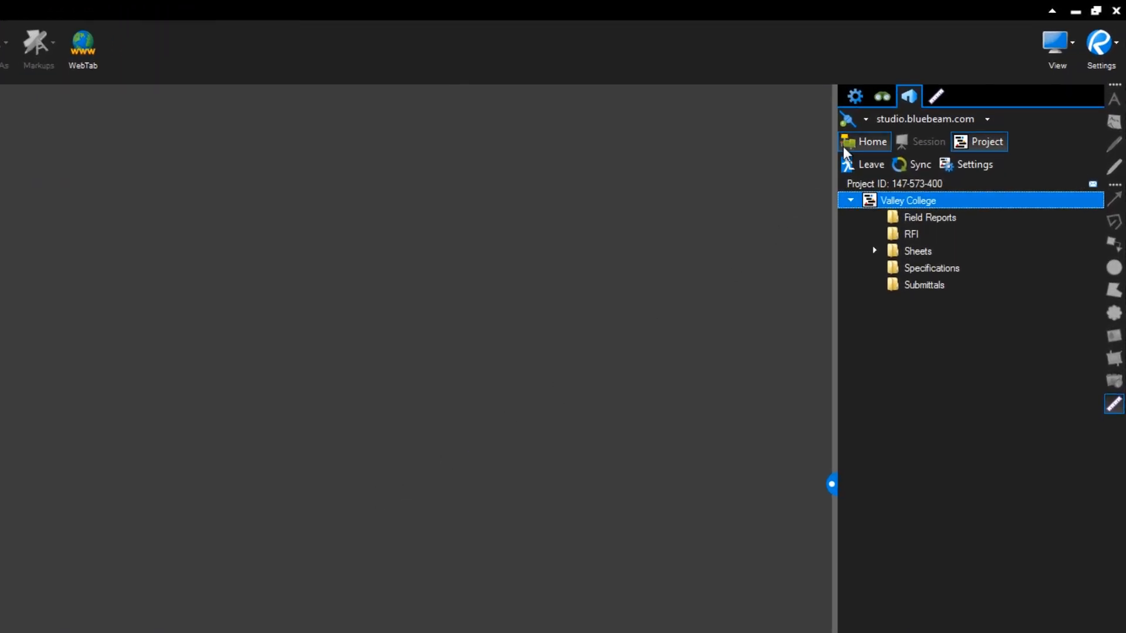
pyautogui.click(866, 142)
pyautogui.click(914, 221)
pyautogui.click(915, 311)
pyautogui.rightClick(916, 311)
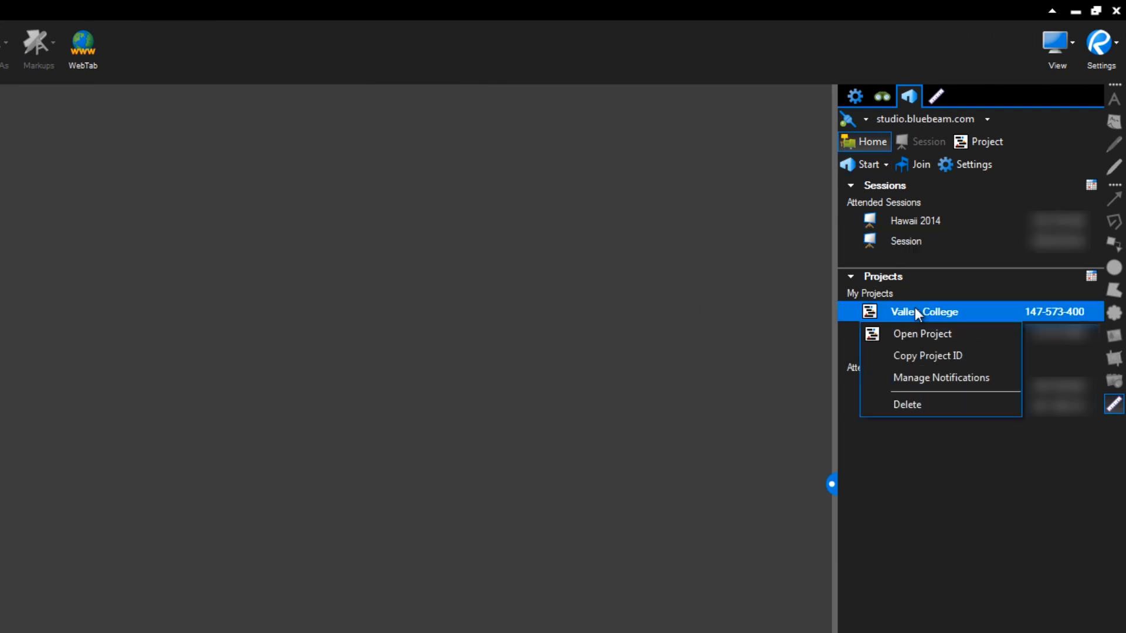
pyautogui.click(931, 407)
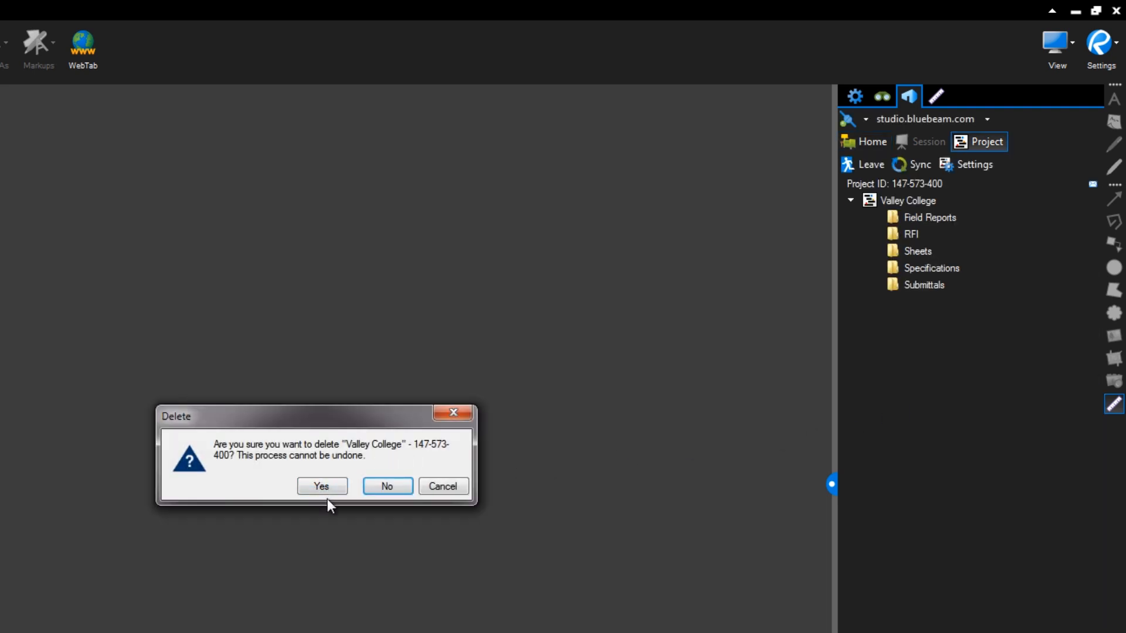
pyautogui.click(387, 486)
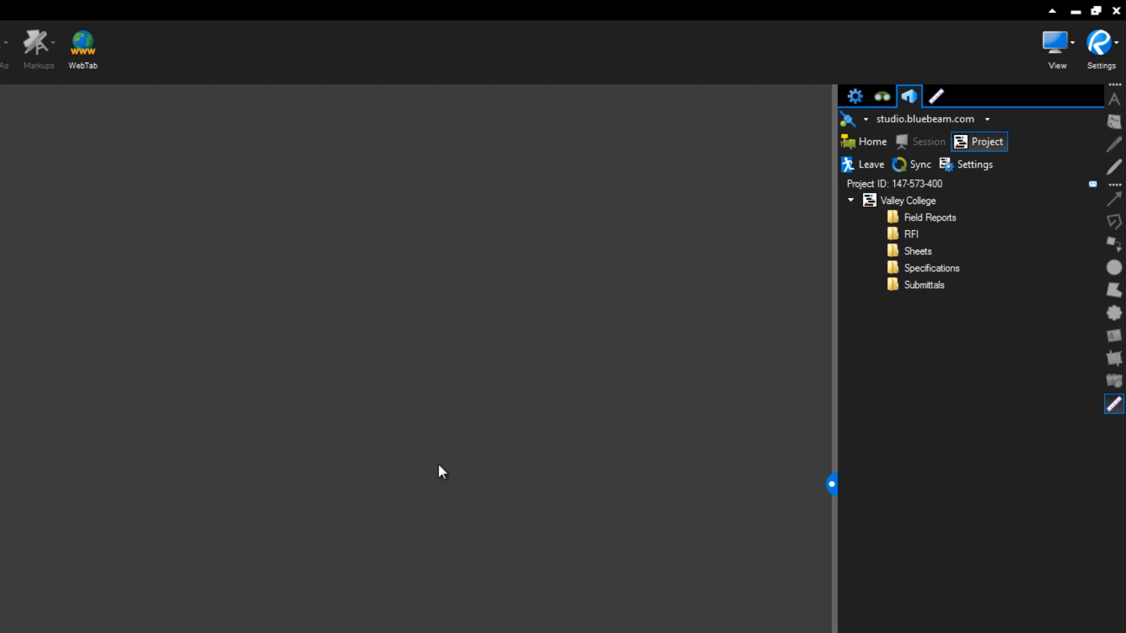
# Bring up Manage Notifications for Valley College from Studio Home, closing the duplicate page
pyautogui.click(948, 164)
pyautogui.click(254, 472)
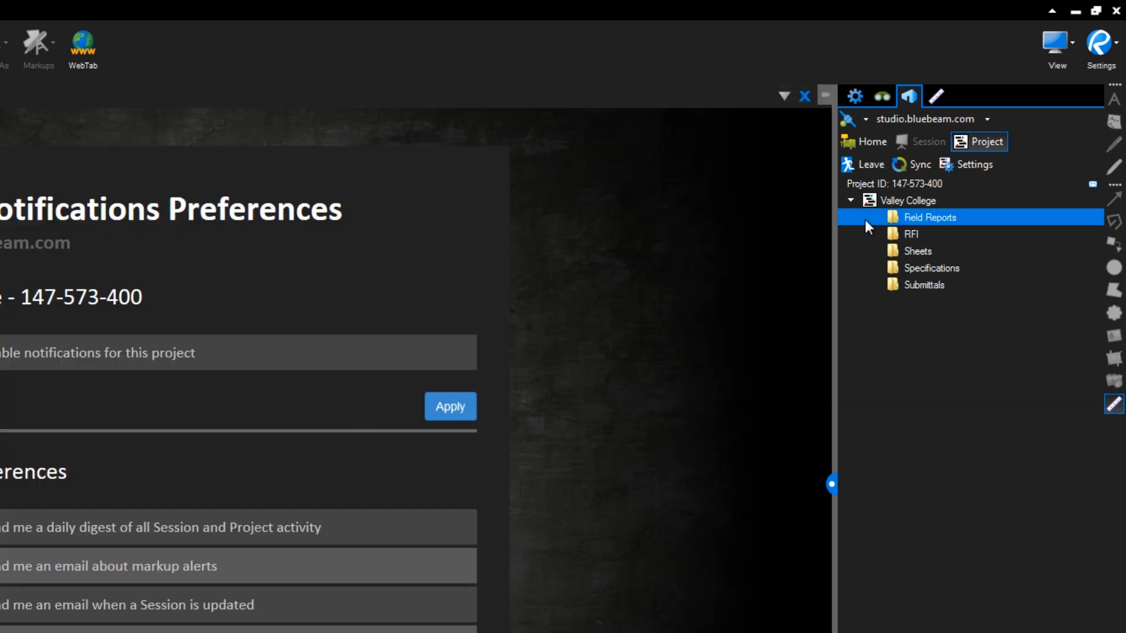
pyautogui.click(866, 141)
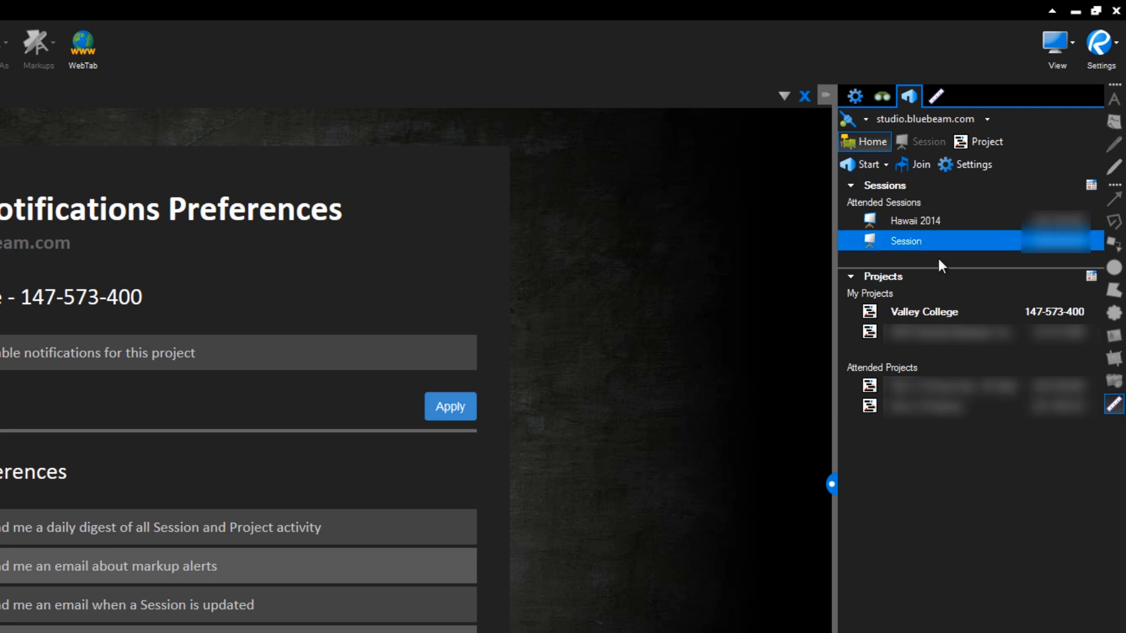
pyautogui.click(933, 305)
pyautogui.rightClick(933, 305)
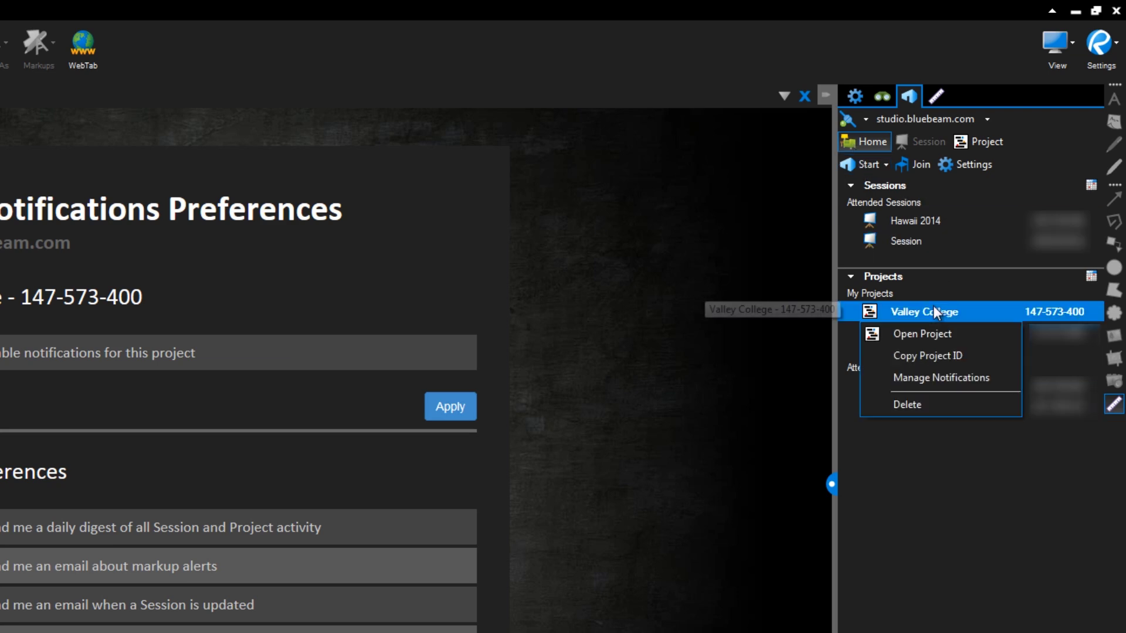
pyautogui.click(934, 381)
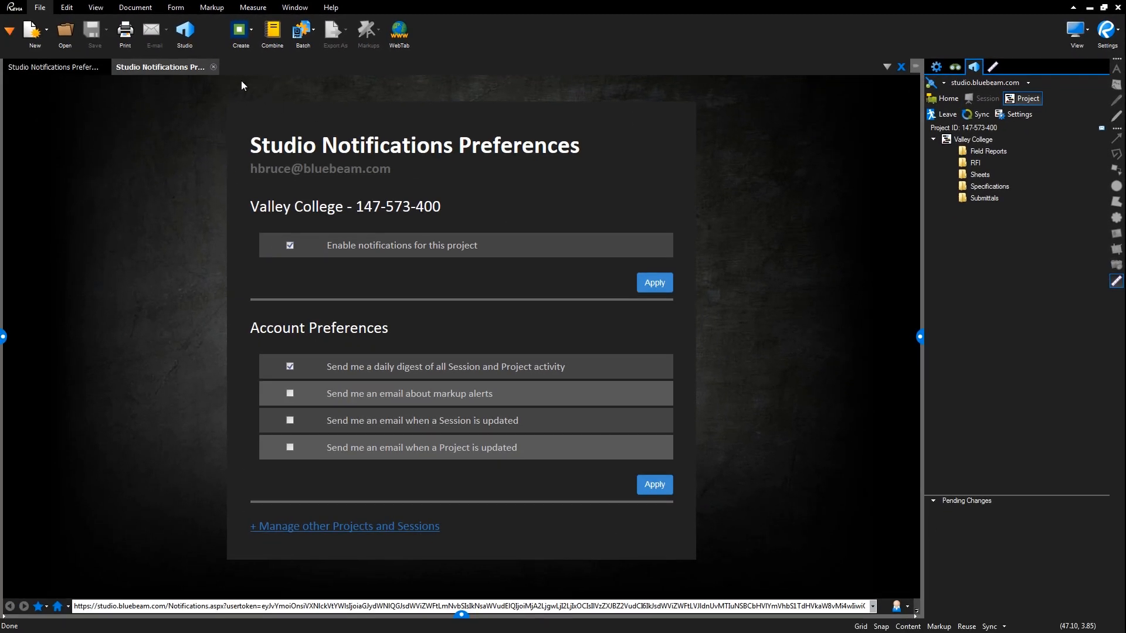
pyautogui.click(213, 67)
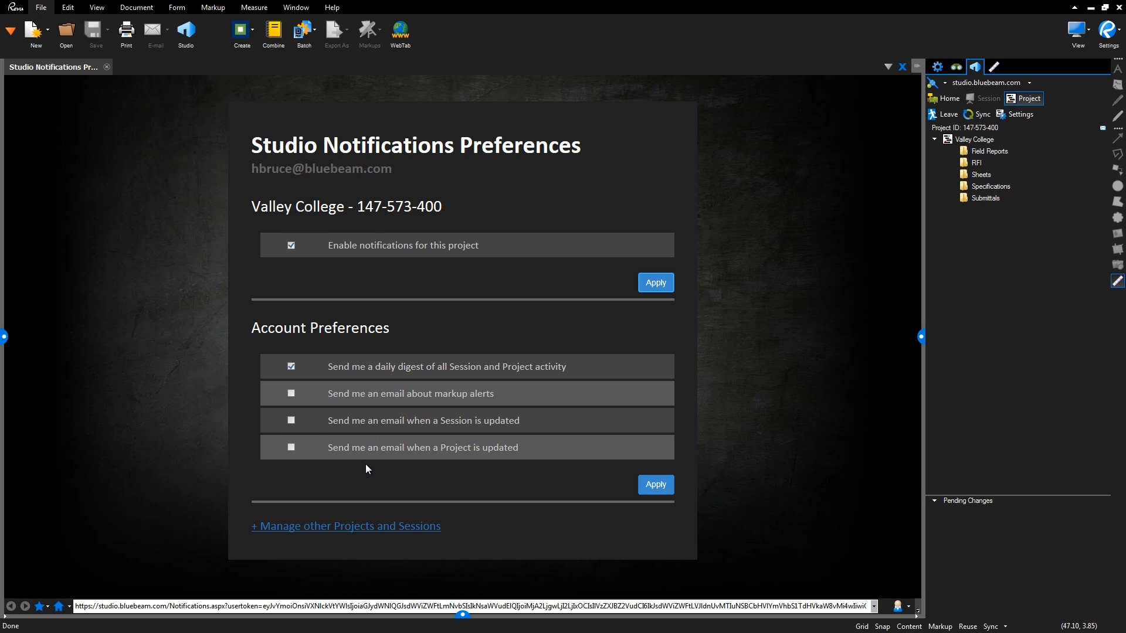
# Show other projects and sessions and keep the daily activity digest enabled
pyautogui.click(352, 527)
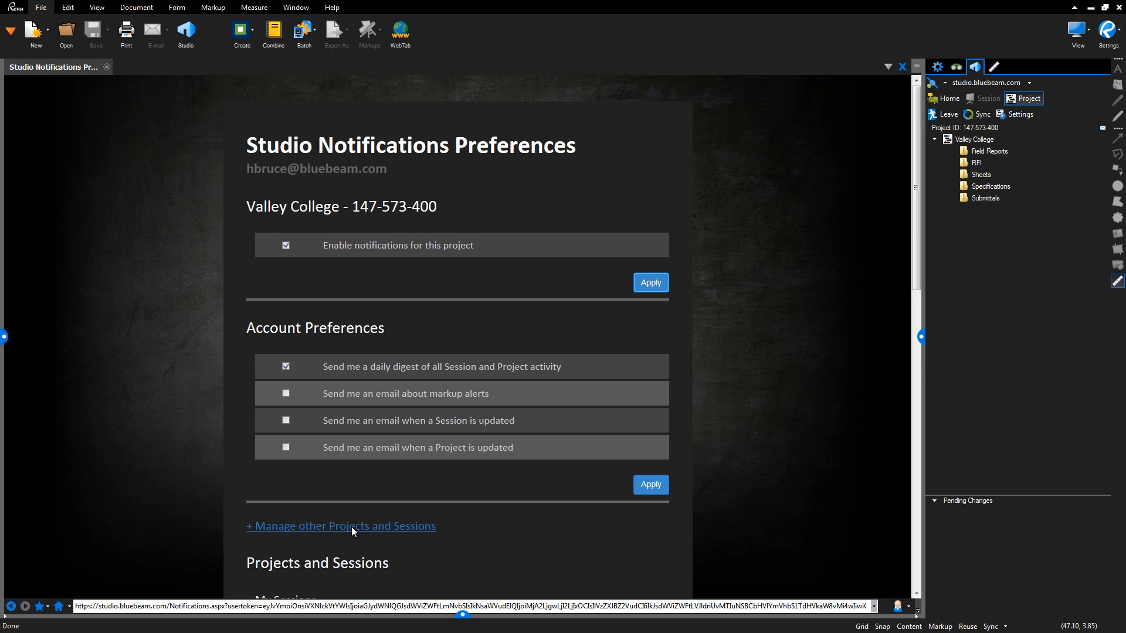
pyautogui.scroll(-5, 491, 539)
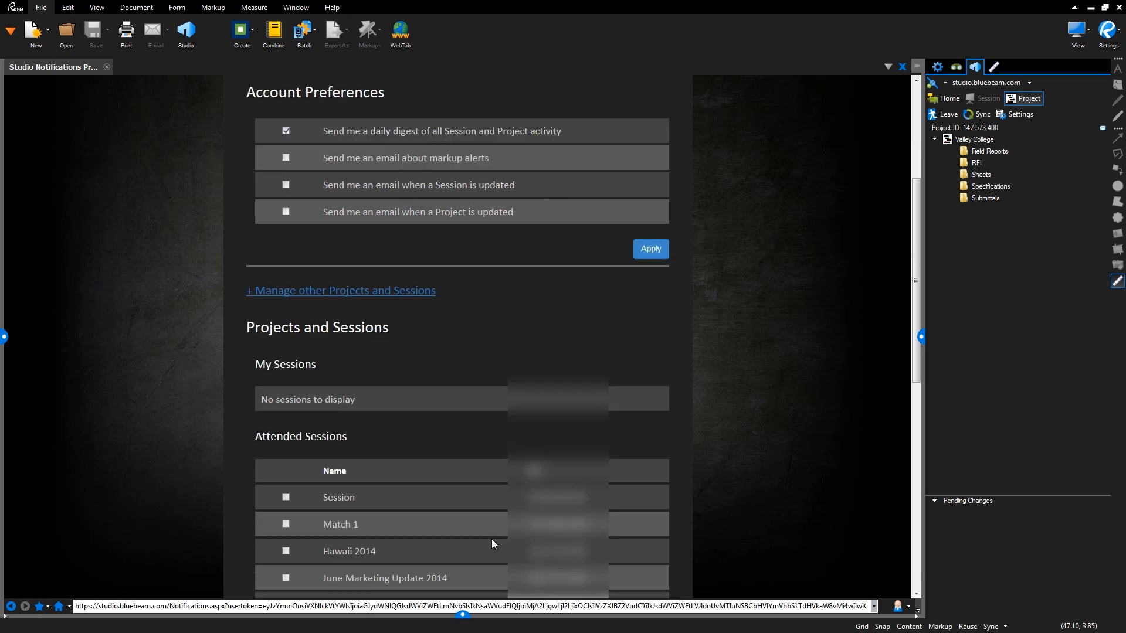
pyautogui.scroll(-3, 492, 544)
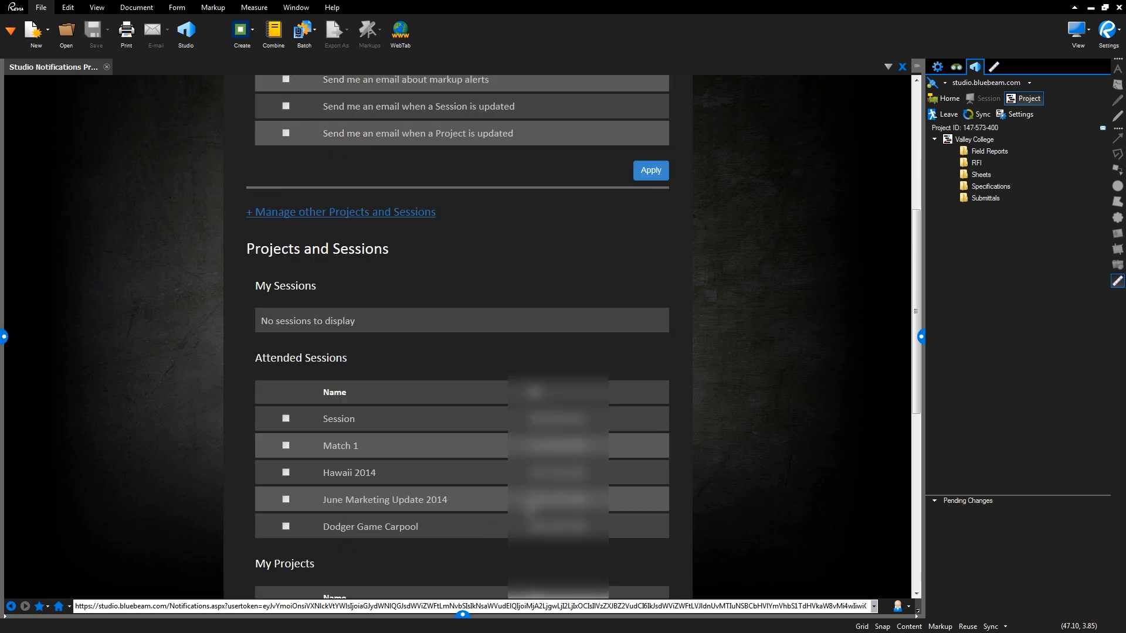
pyautogui.moveTo(916, 236); pyautogui.dragTo(915, 396)
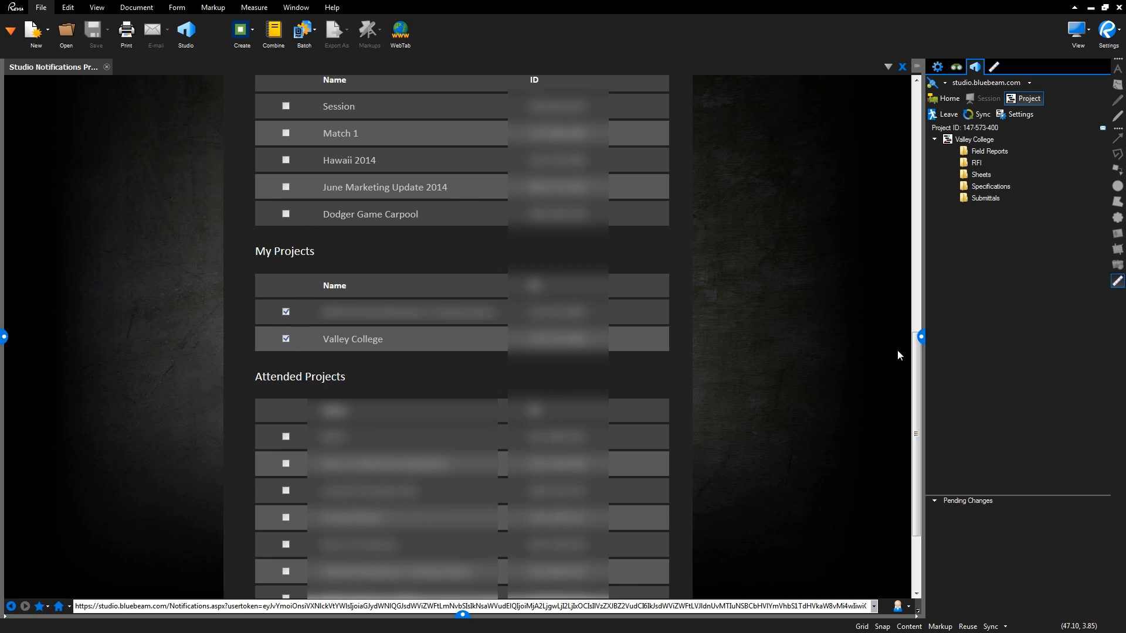
pyautogui.moveTo(916, 361); pyautogui.dragTo(921, 137)
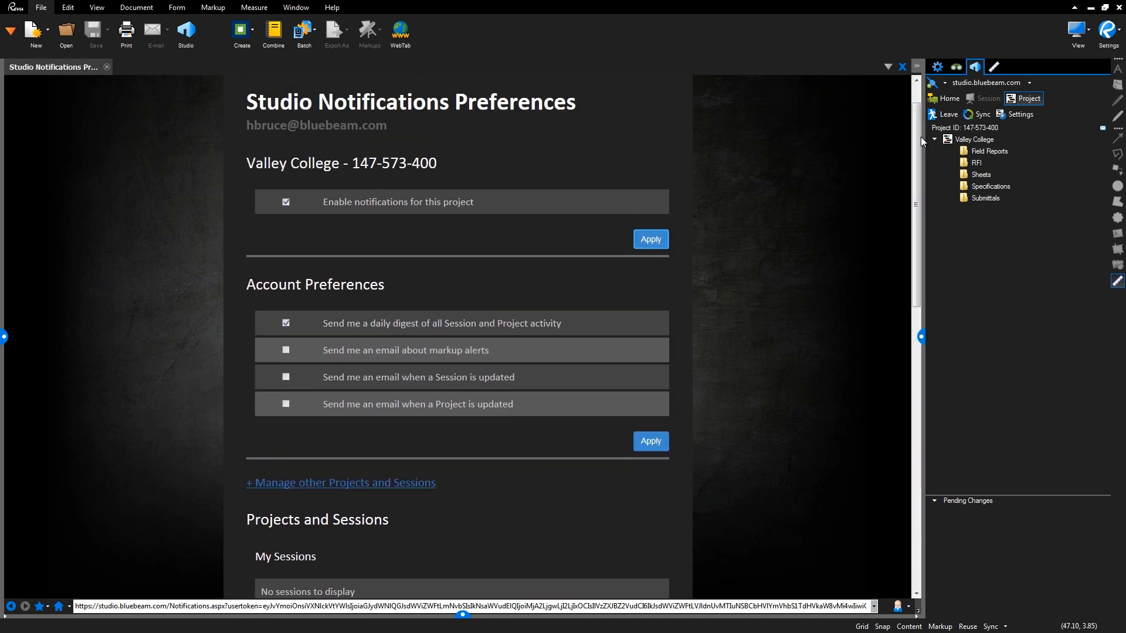
pyautogui.click(286, 323)
pyautogui.click(286, 323)
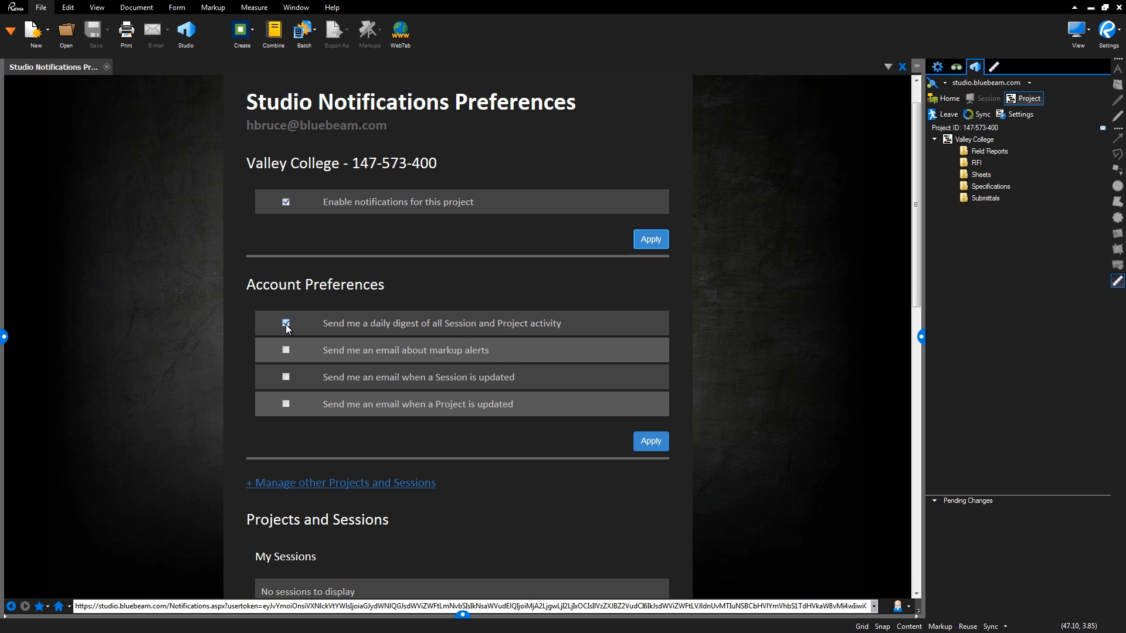